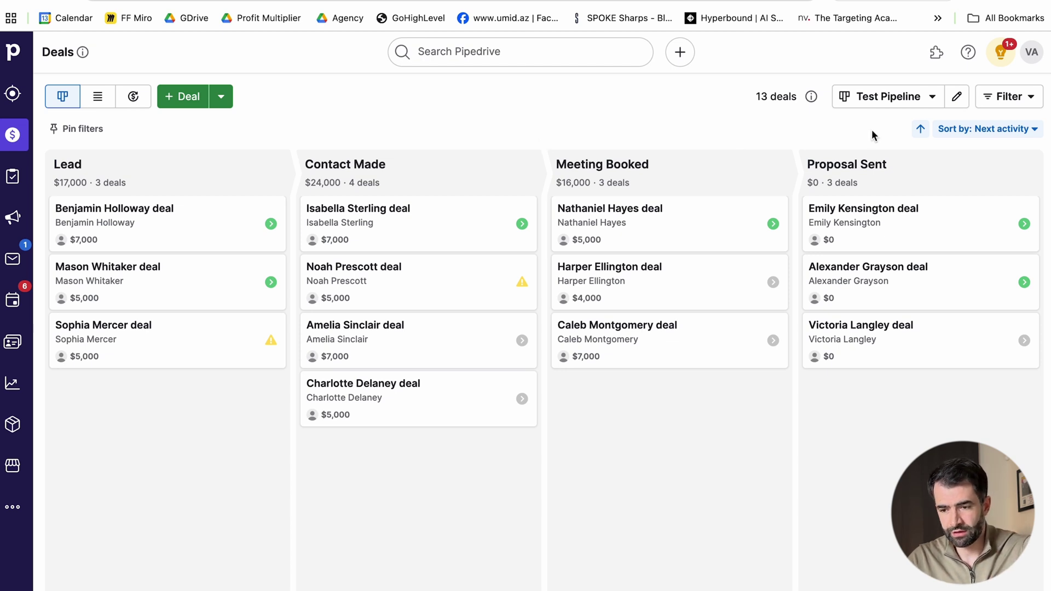
# Step: Try adding a new stage after Proposal Sent in Test Pipeline, and leave the pipeline editor without saving
pyautogui.click(959, 99)
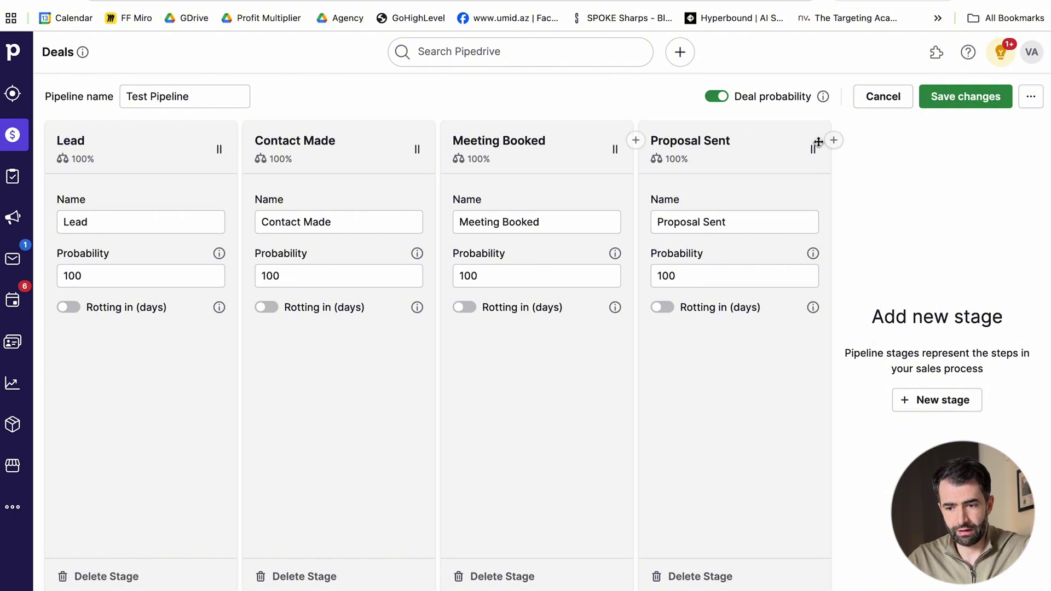
pyautogui.click(934, 401)
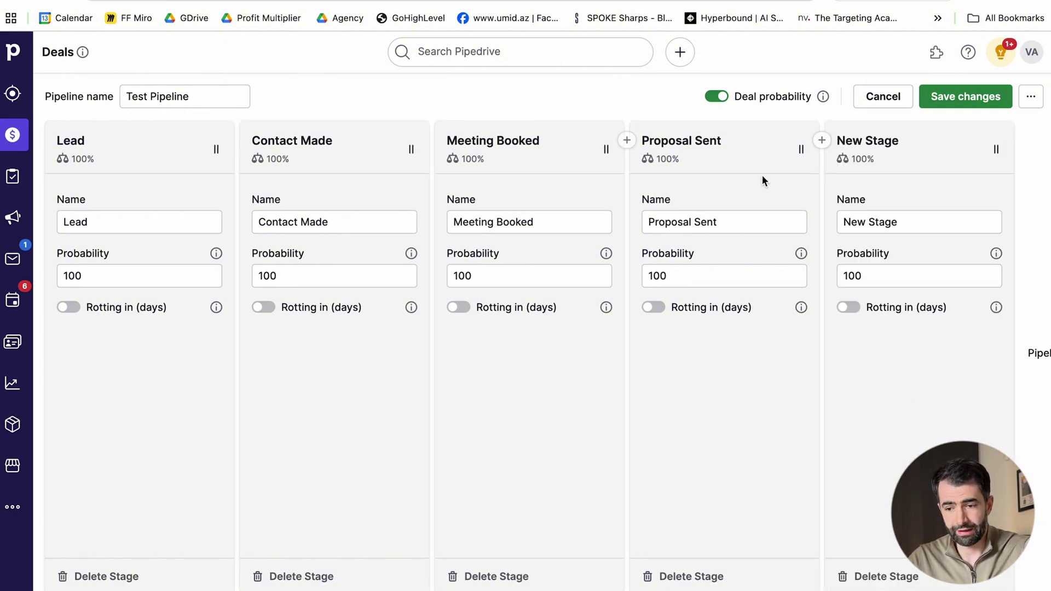
pyautogui.click(895, 106)
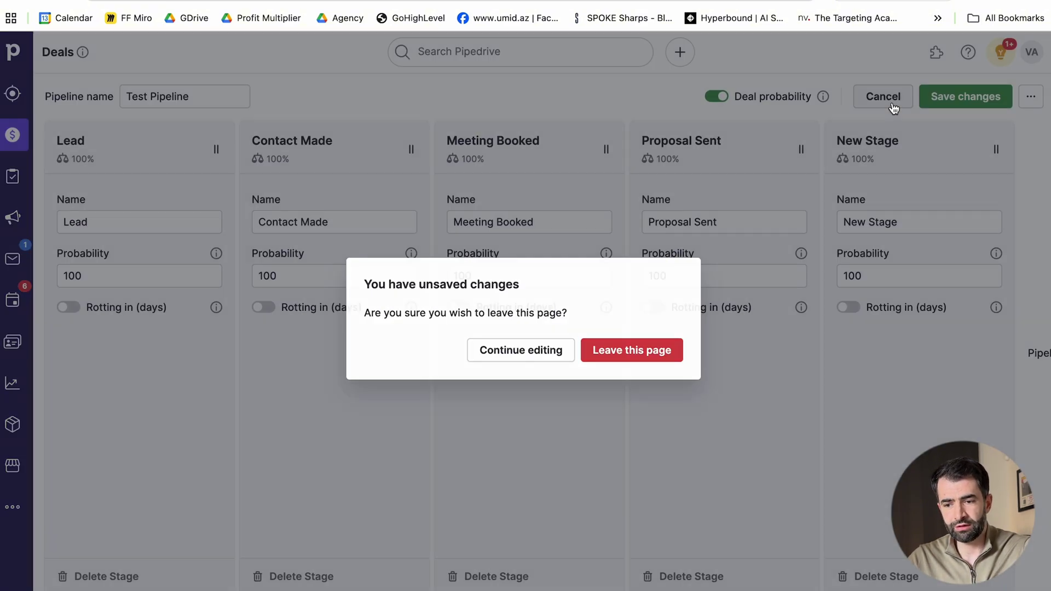
pyautogui.click(630, 355)
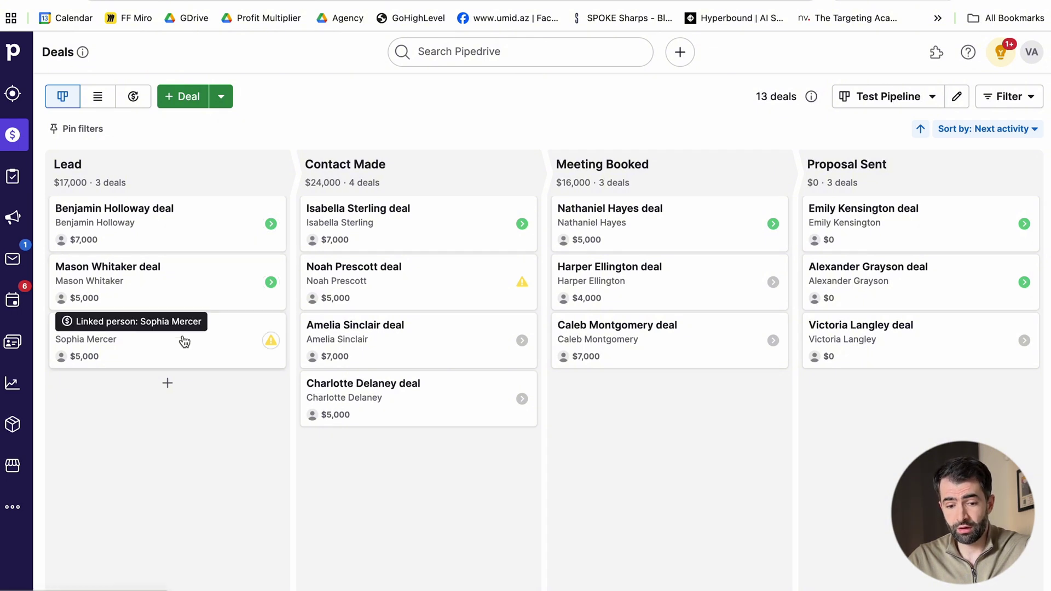
# Step: Move the second Lead deal to Contact Made, and the first Contact Made deal through Meeting Booked to Proposal Sent
pyautogui.moveTo(237, 290); pyautogui.dragTo(451, 245)
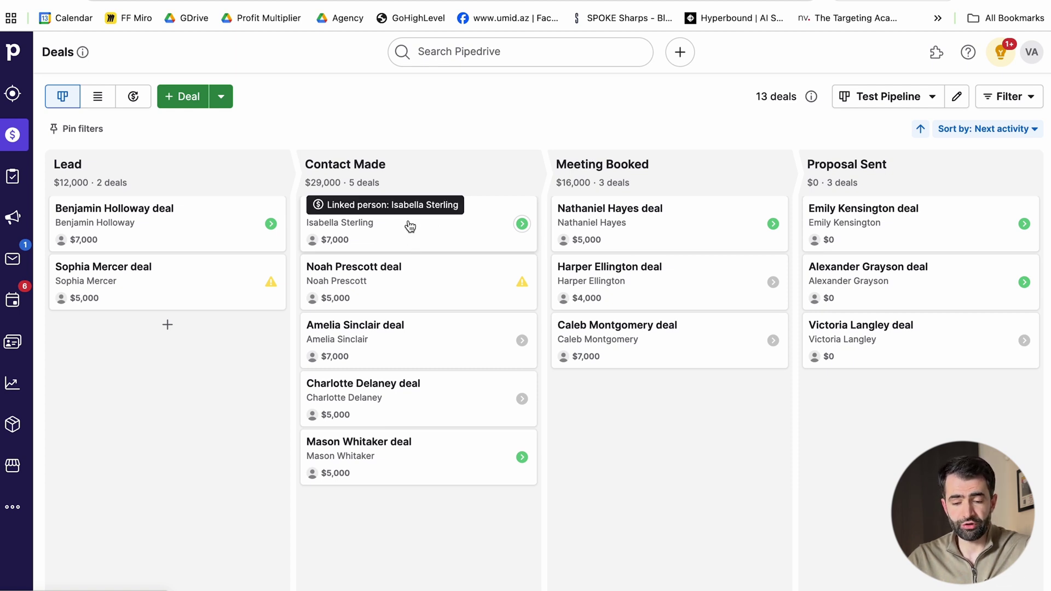
pyautogui.moveTo(410, 226); pyautogui.dragTo(666, 203)
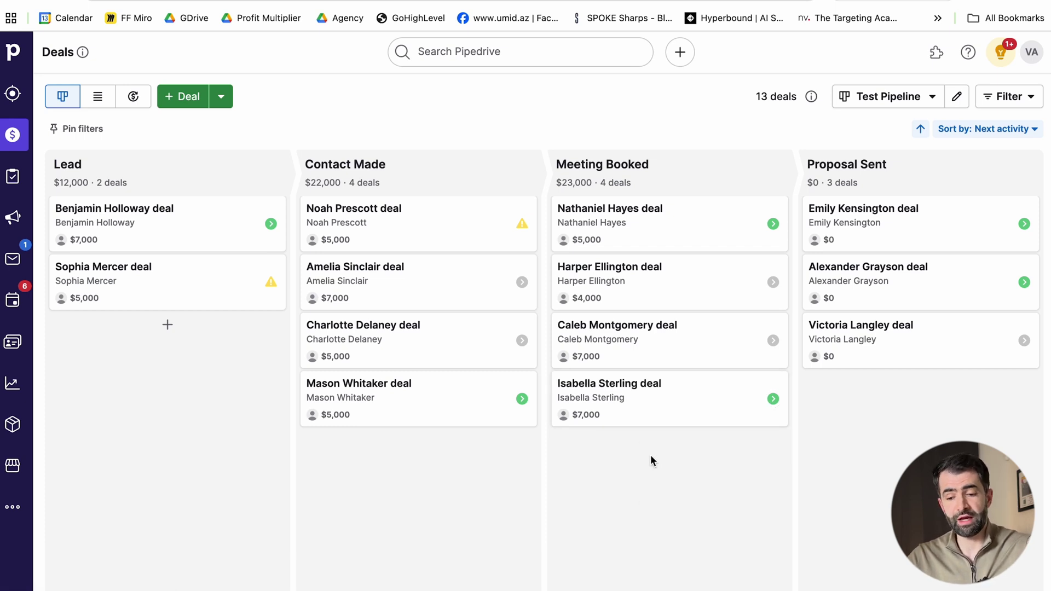
pyautogui.moveTo(657, 392); pyautogui.dragTo(887, 382)
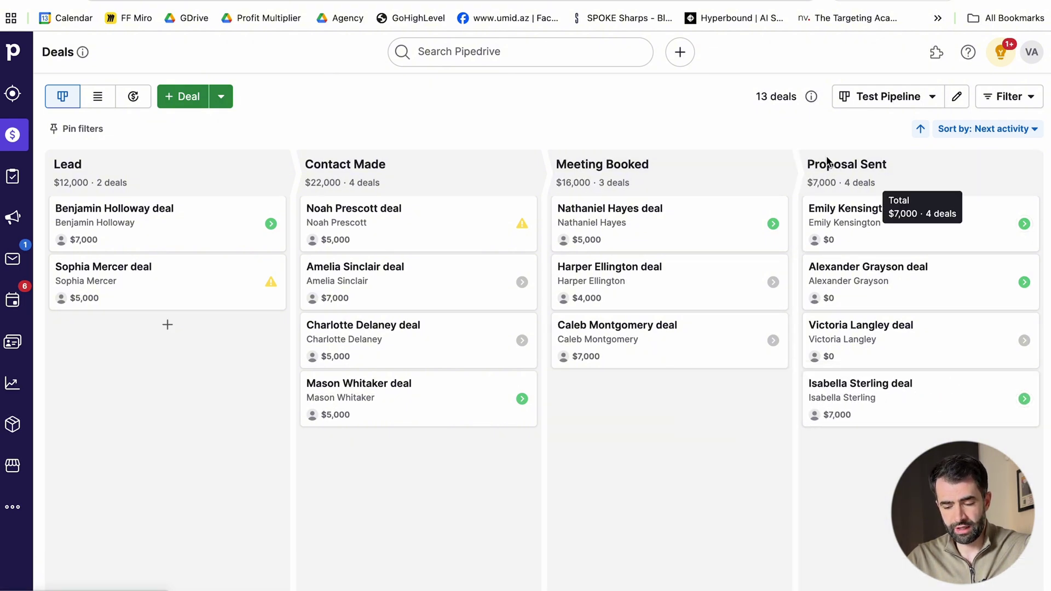
# Step: Open the $7,000 deal in Proposal Sent, mark it as won and reopen it
pyautogui.click(915, 396)
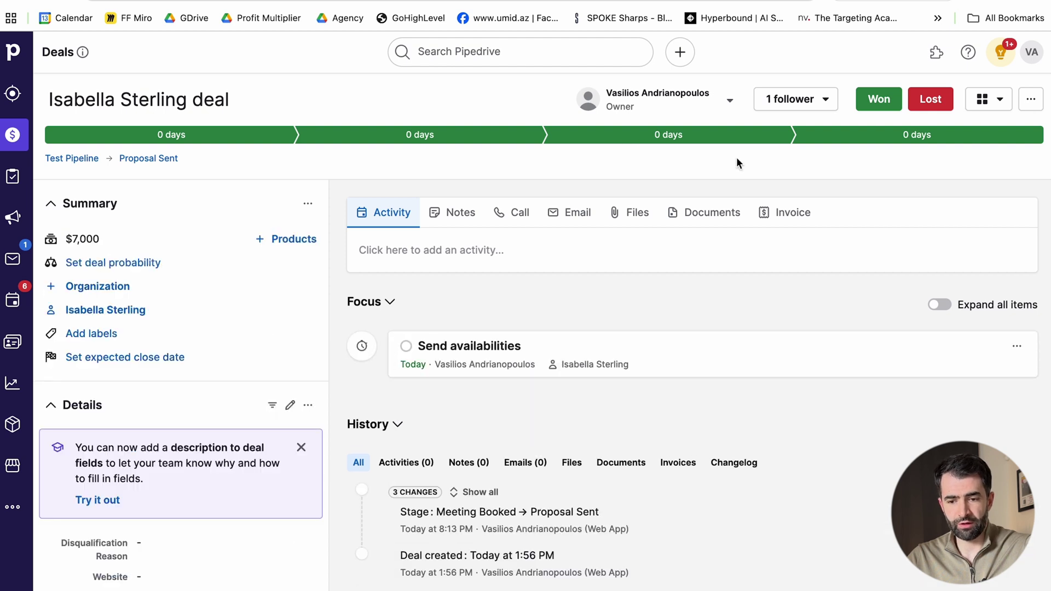
pyautogui.click(880, 100)
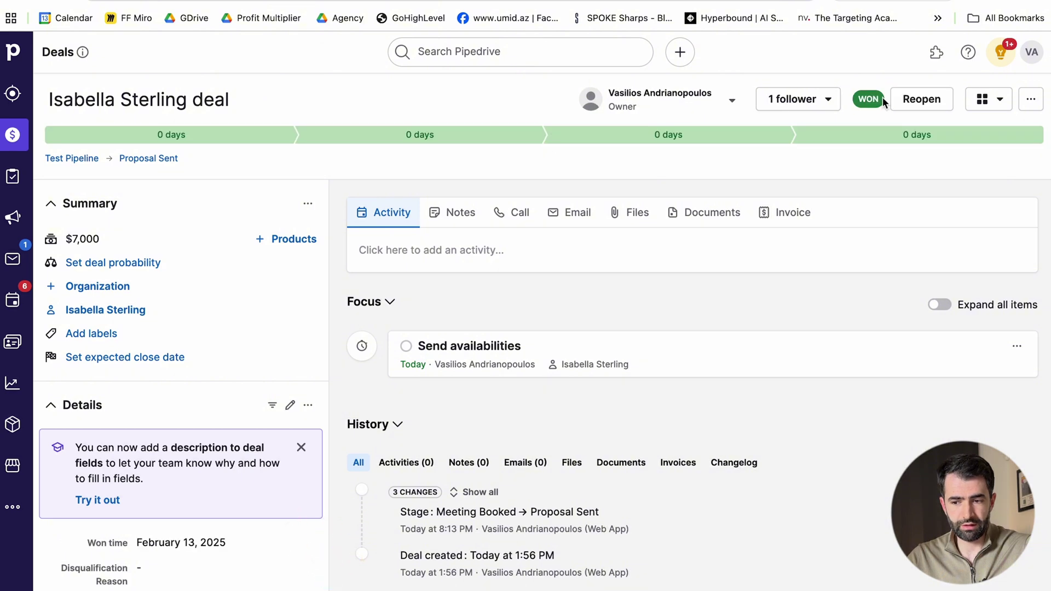
pyautogui.click(913, 100)
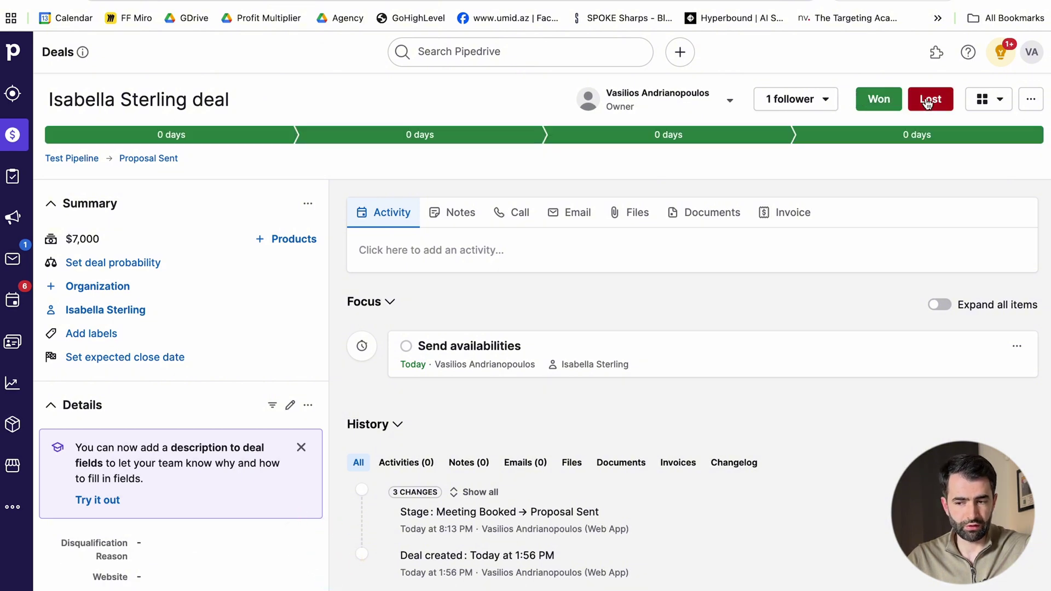
# Step: Mark the deal as lost with reason Budget Constrains and comment "Expensivea", and return to the deals board
pyautogui.click(927, 102)
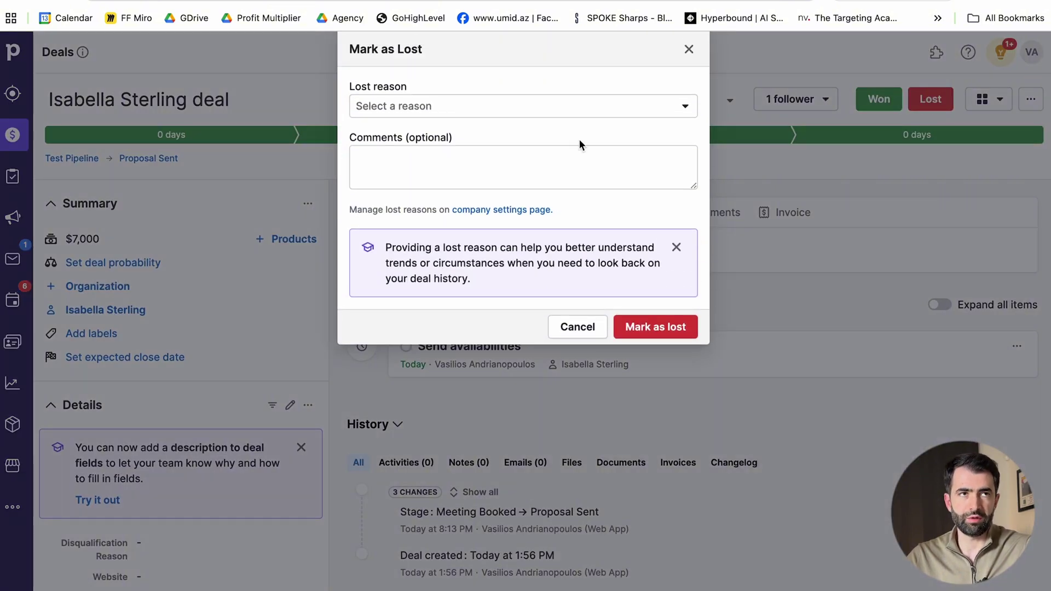
pyautogui.click(559, 162)
pyautogui.write('Expensive')
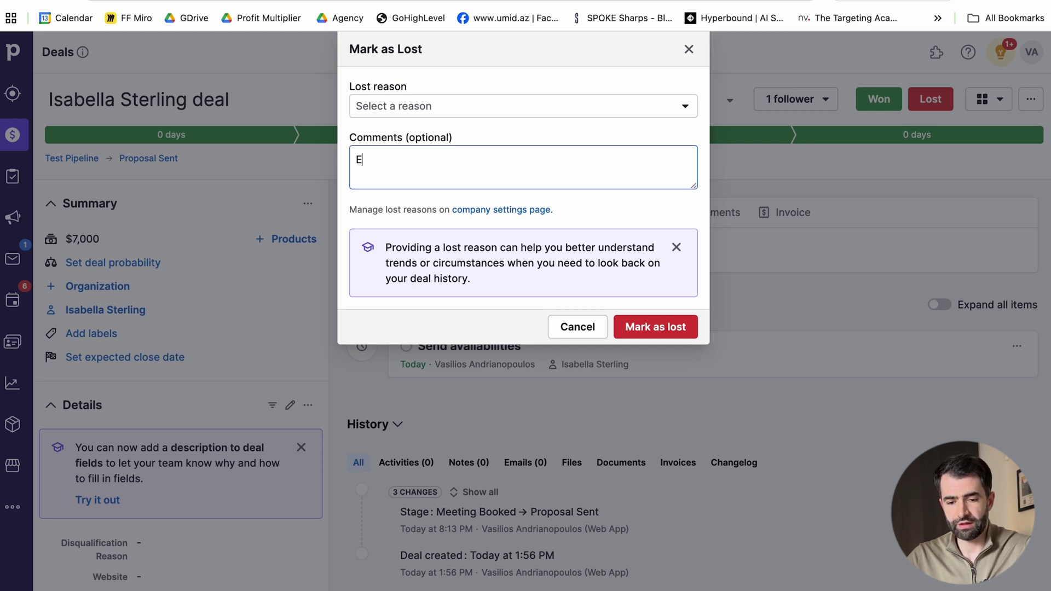
pyautogui.click(521, 104)
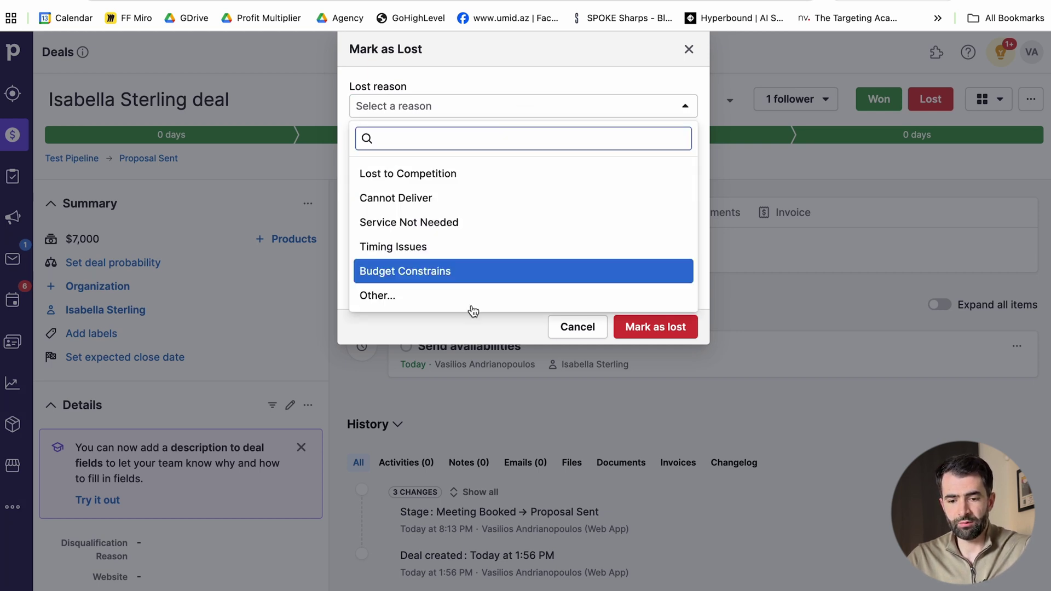
pyautogui.click(459, 272)
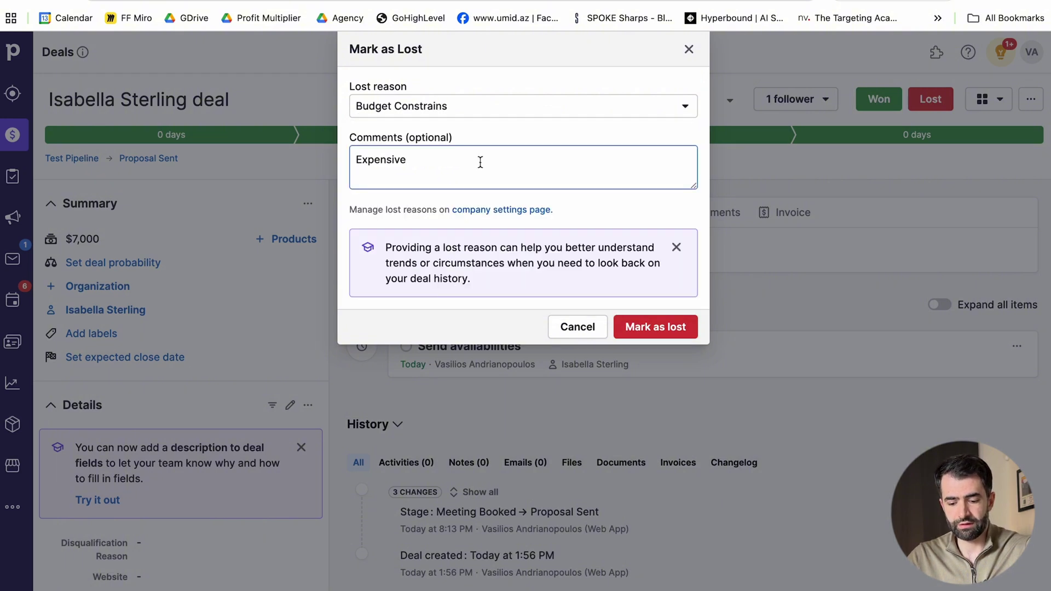
pyautogui.write('a')
pyautogui.click(637, 341)
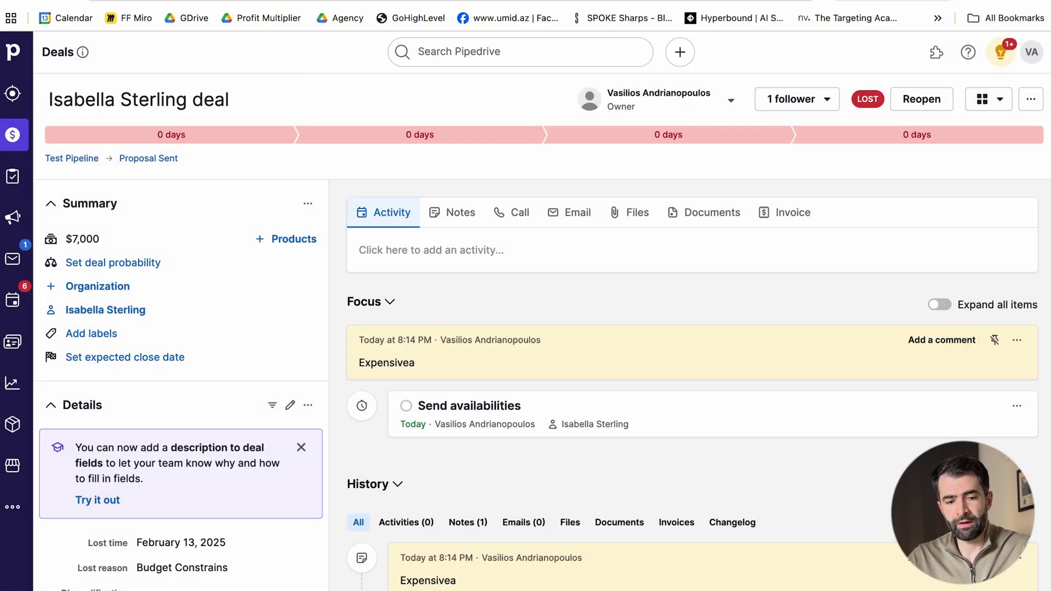
pyautogui.click(11, 48)
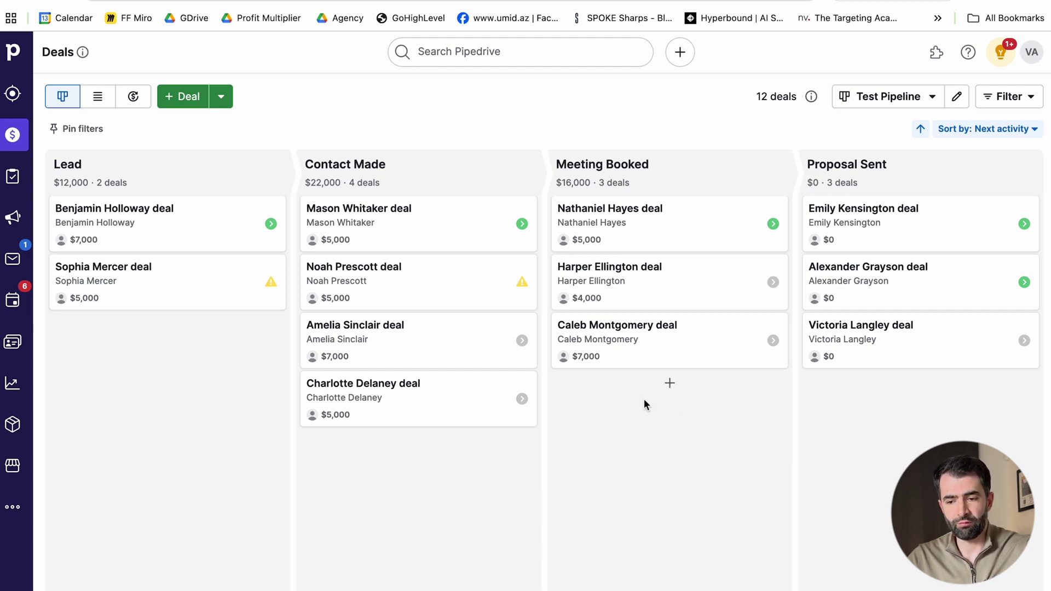
# Step: Filter the pipeline board by the first other deal owner listed, and clear the filter again
pyautogui.click(1011, 108)
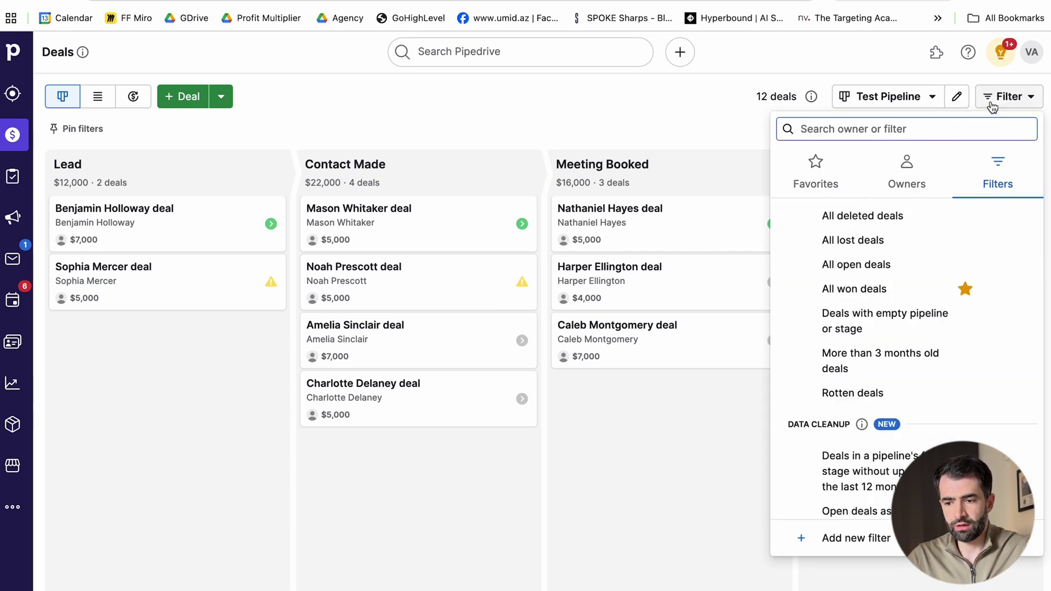
pyautogui.click(913, 165)
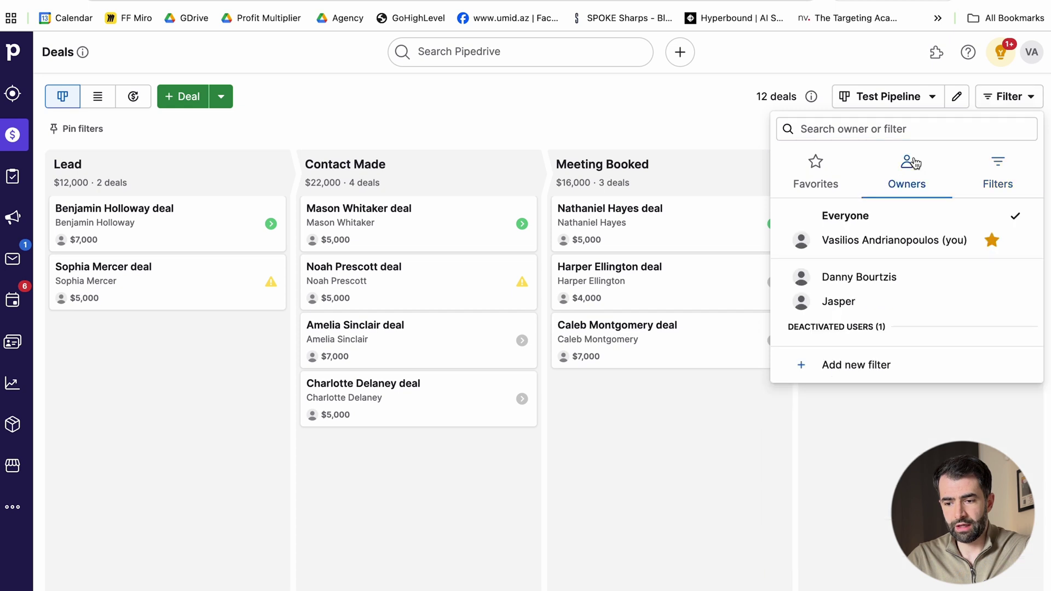
pyautogui.click(847, 280)
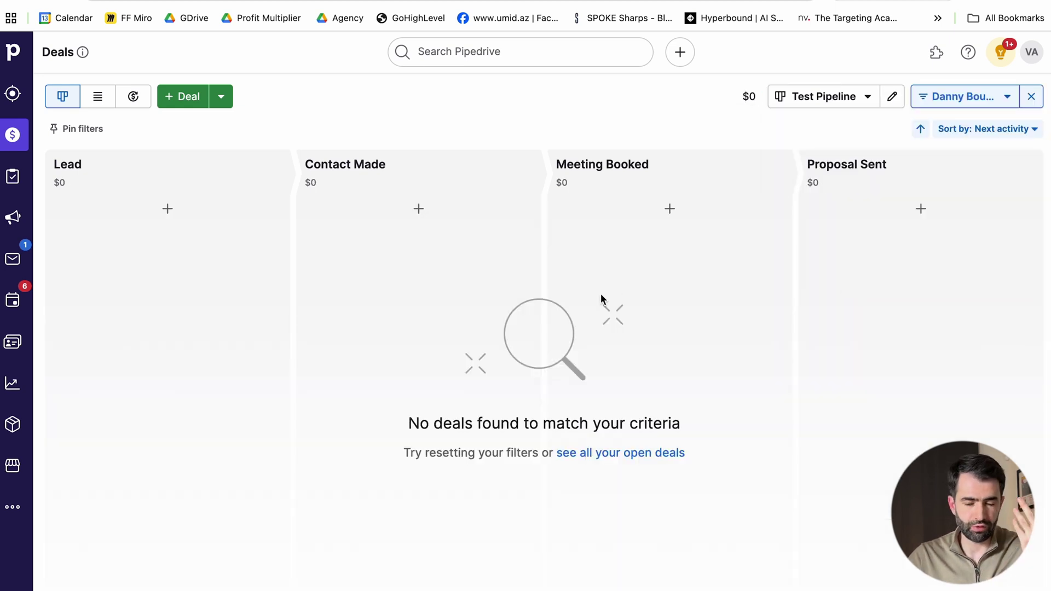
pyautogui.click(1031, 96)
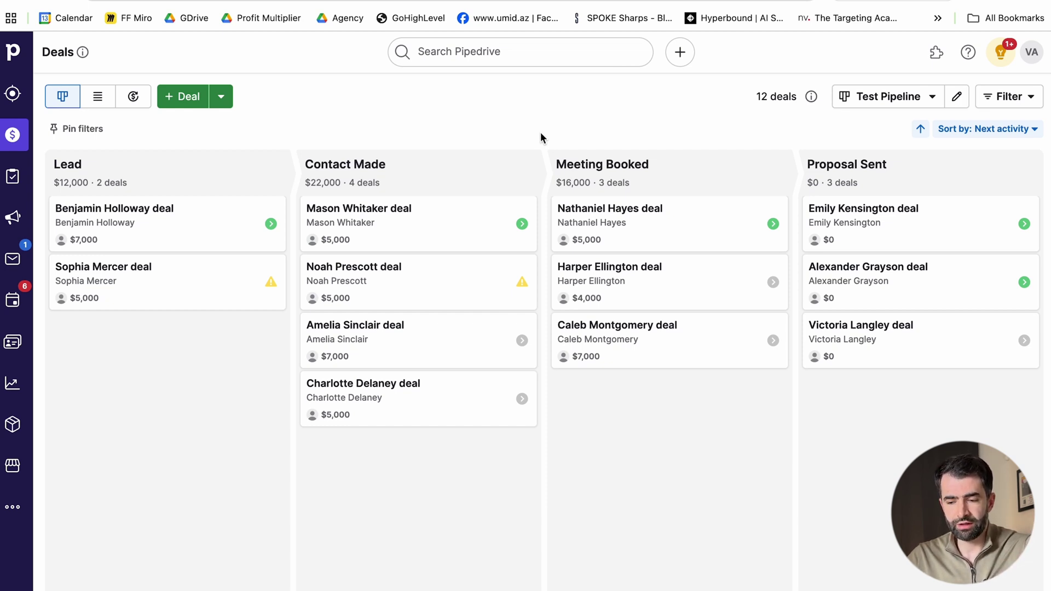
# Step: Open Insights to examine the reports
pyautogui.rightClick(13, 383)
pyautogui.press('Escape')
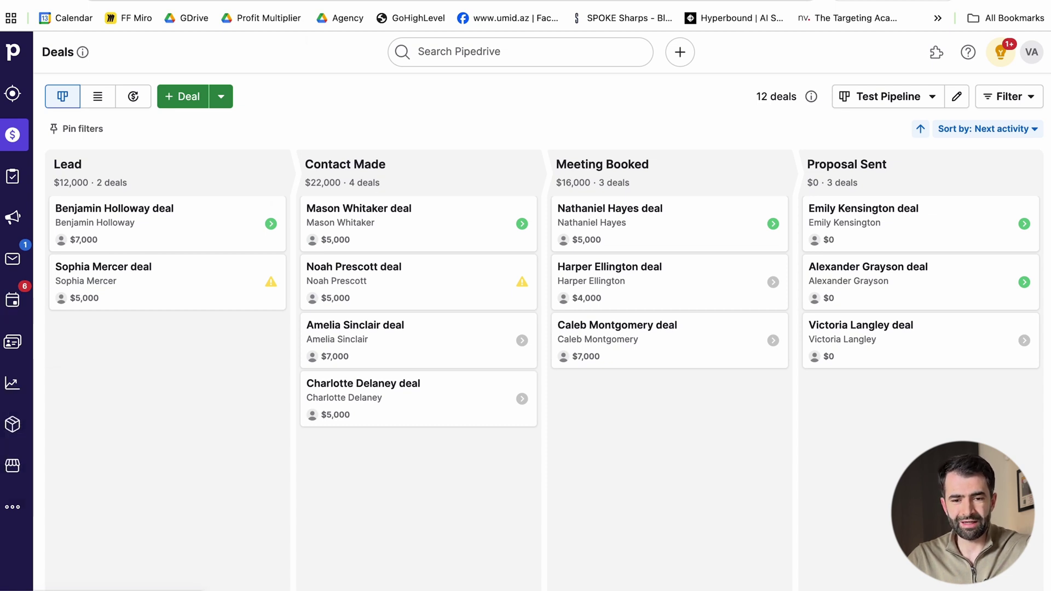
pyautogui.click(12, 383)
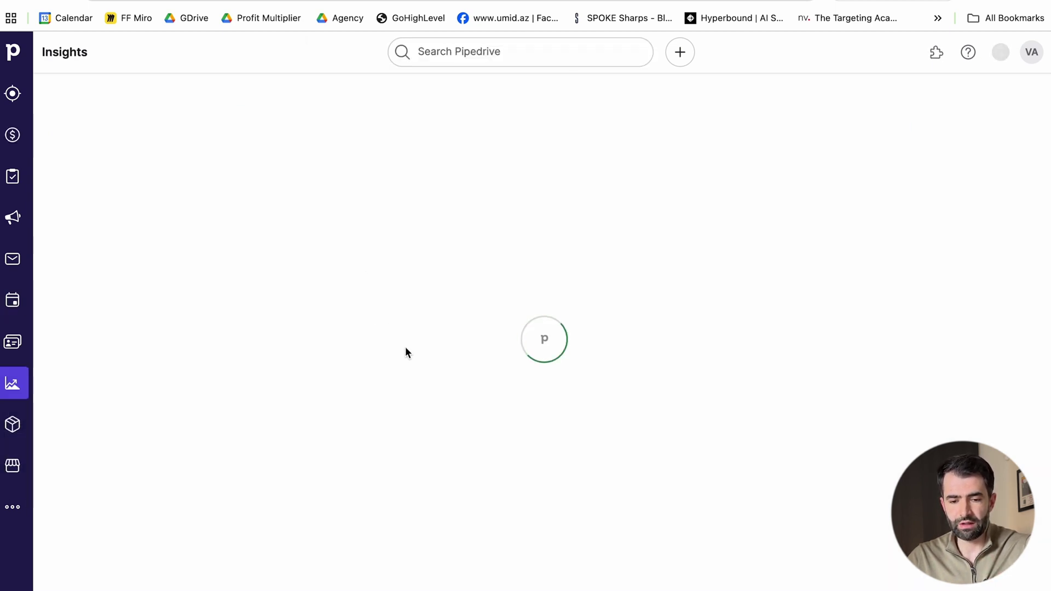
pyautogui.scroll(-2, 405, 352)
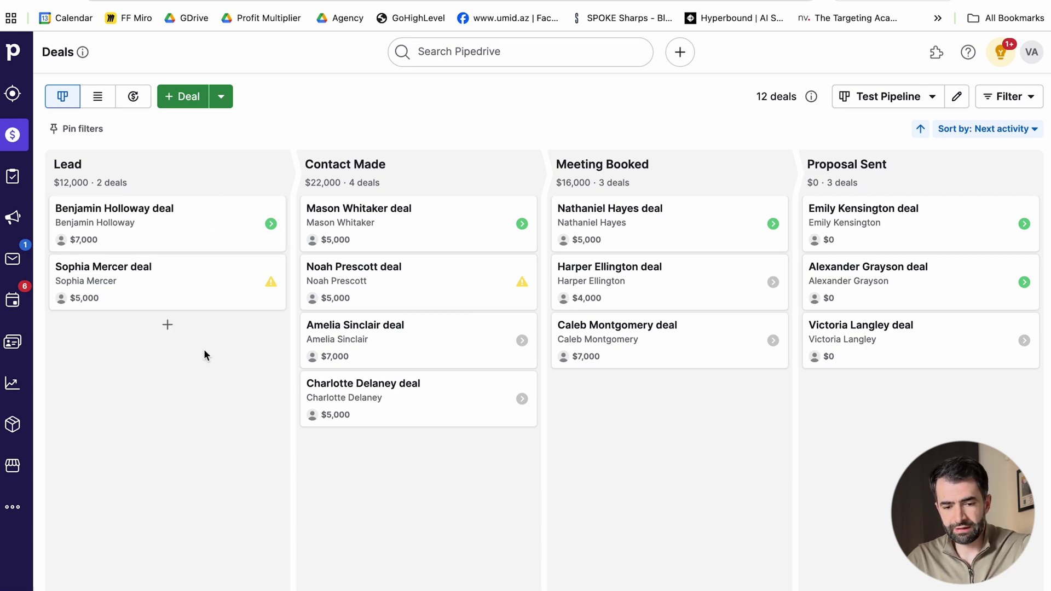
# Step: Open the first deal in Lead, write the contact's first name and "is" as a new activity's subject, and cut that text out
pyautogui.click(210, 237)
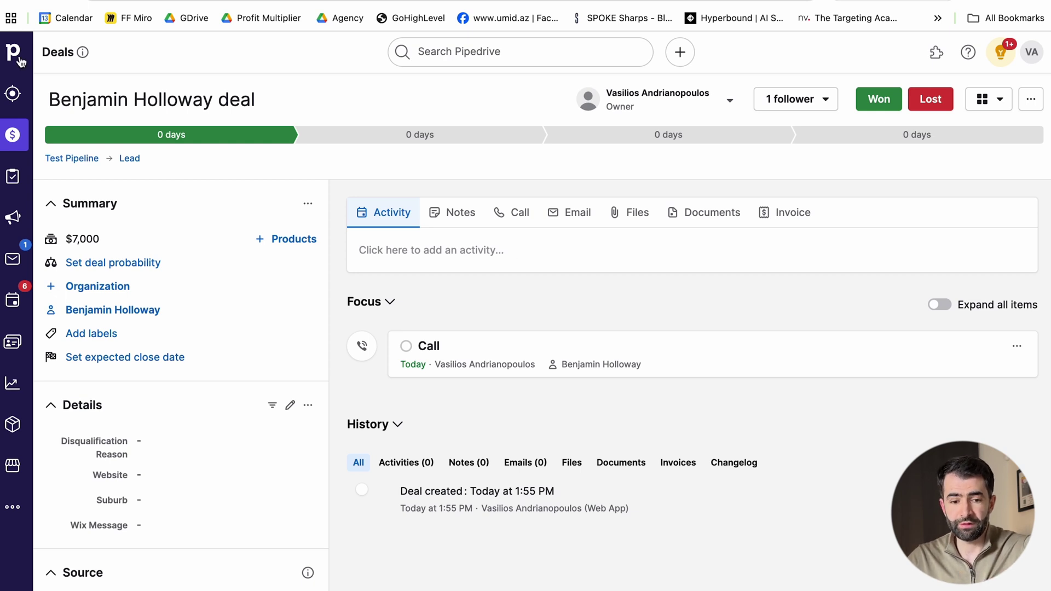
pyautogui.click(401, 256)
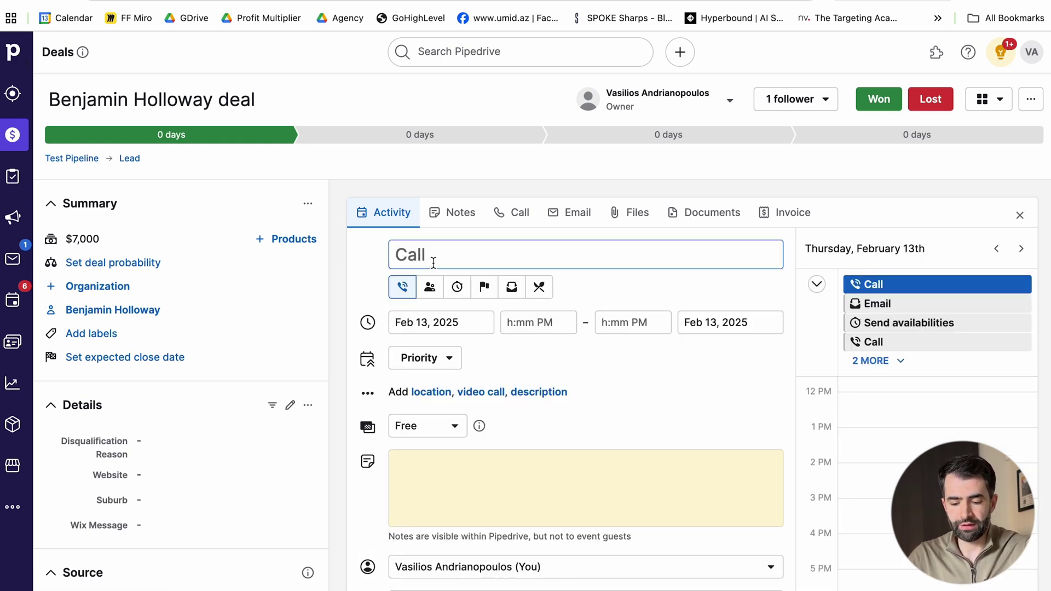
pyautogui.write('Benjamin ')
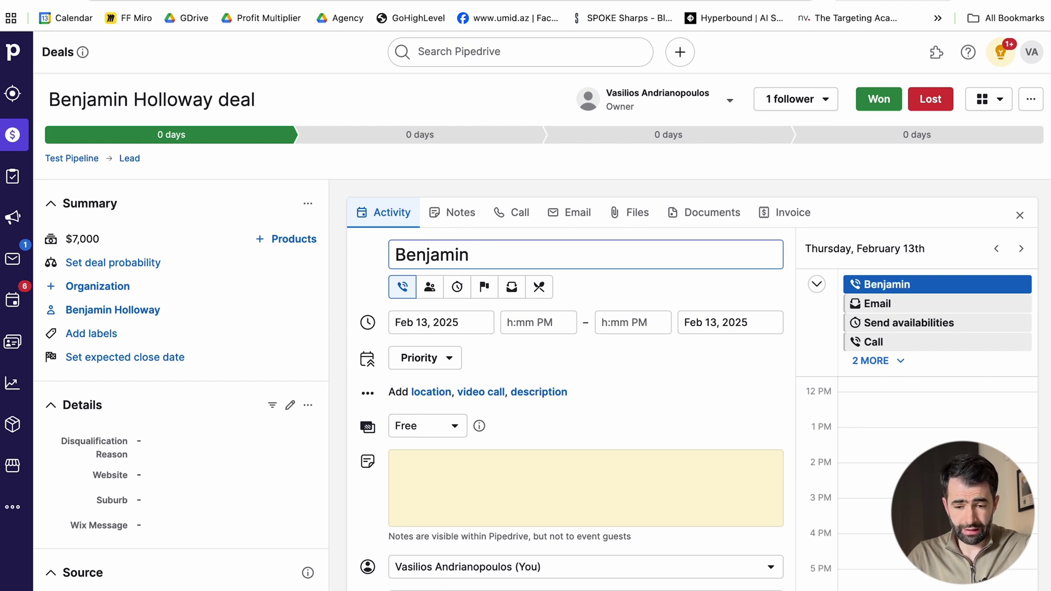
pyautogui.write('is')
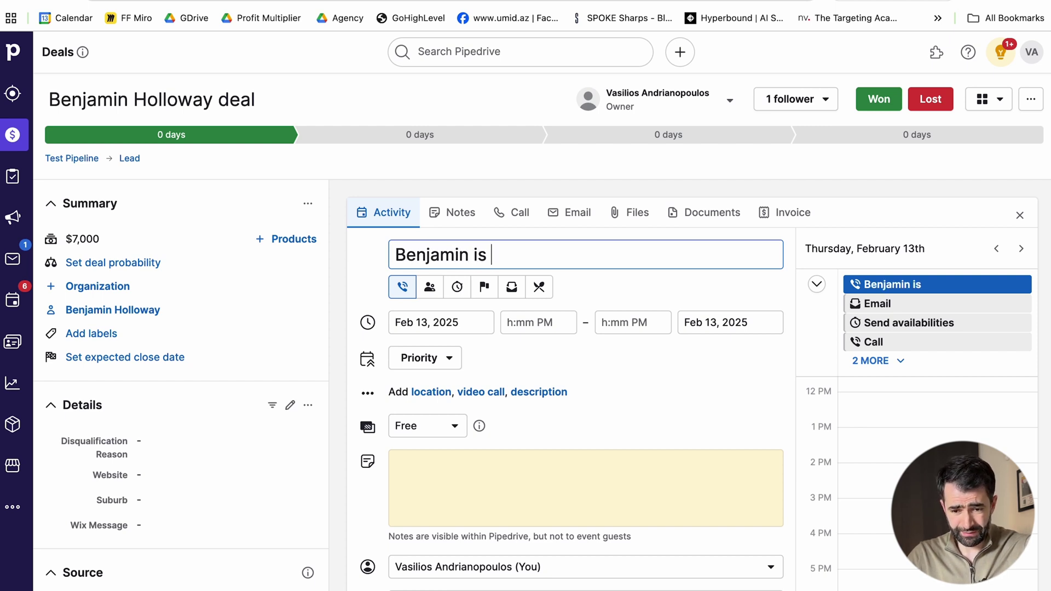
pyautogui.press('super+a')
pyautogui.press('super+c')
pyautogui.press('BackSpace')
# Step: Save a note on the deal consisting of the contact's first name followed by "is a referral lead"
pyautogui.click(453, 215)
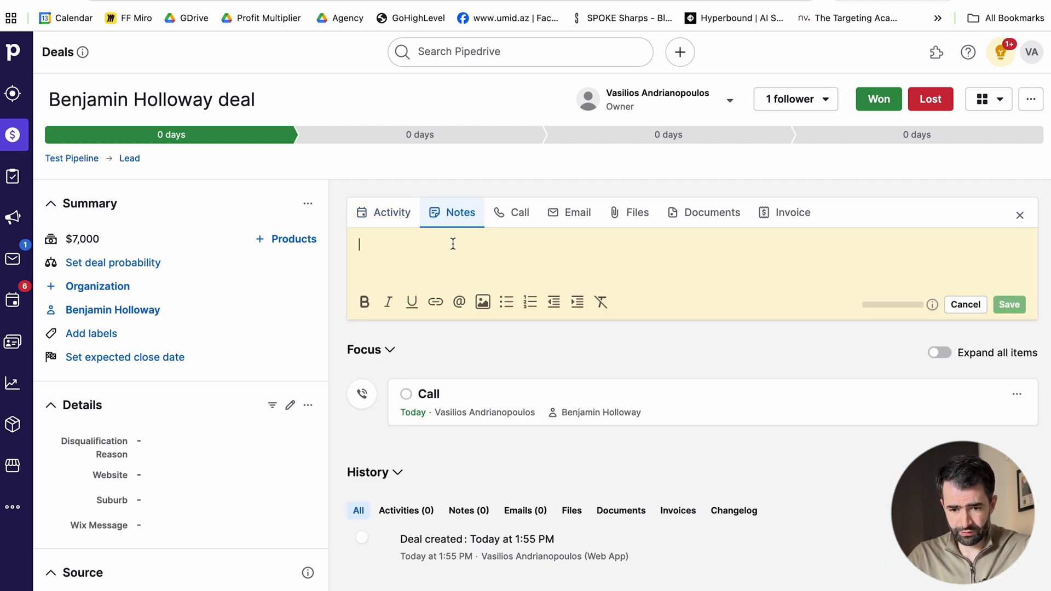
pyautogui.press('super+v')
pyautogui.write('an')
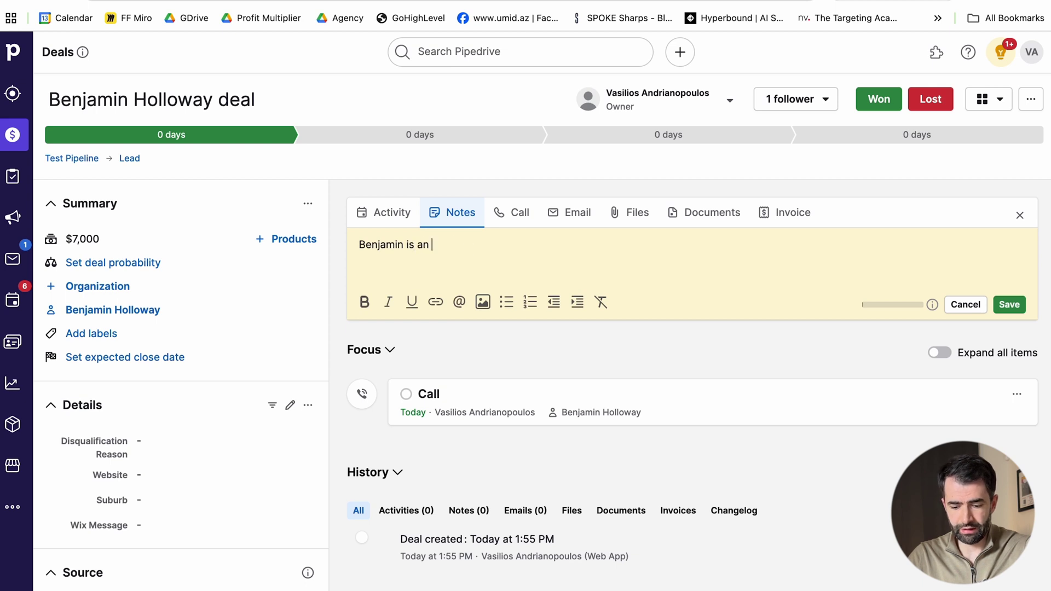
pyautogui.press('BackSpace')
pyautogui.write('r')
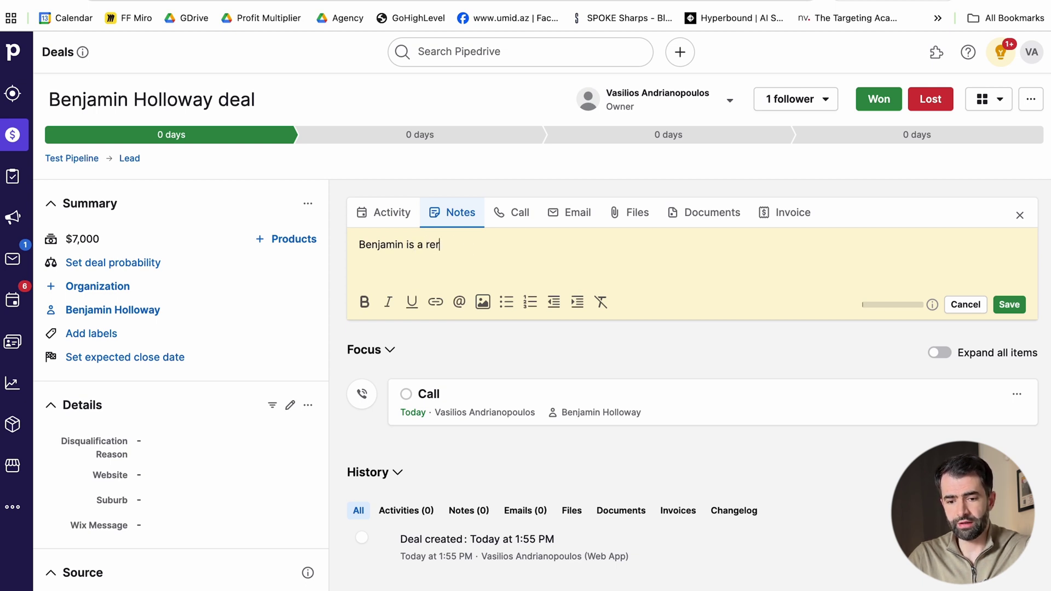
pyautogui.write('eferral lead')
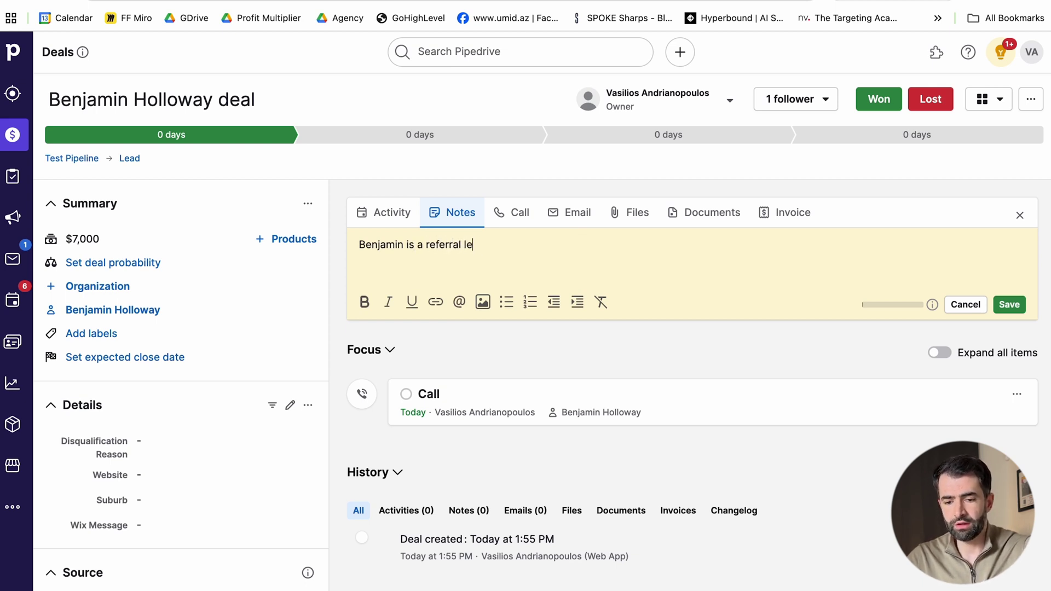
pyautogui.click(1007, 308)
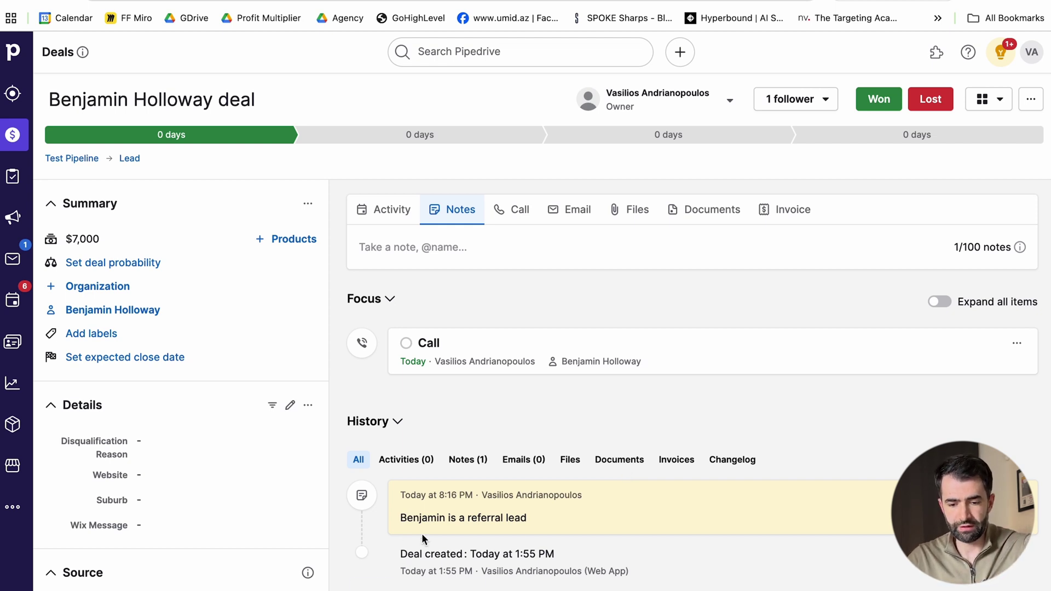
# Step: Start a new activity of type Task on the deal, with "To call" plus the contact's first name as its subject
pyautogui.click(384, 218)
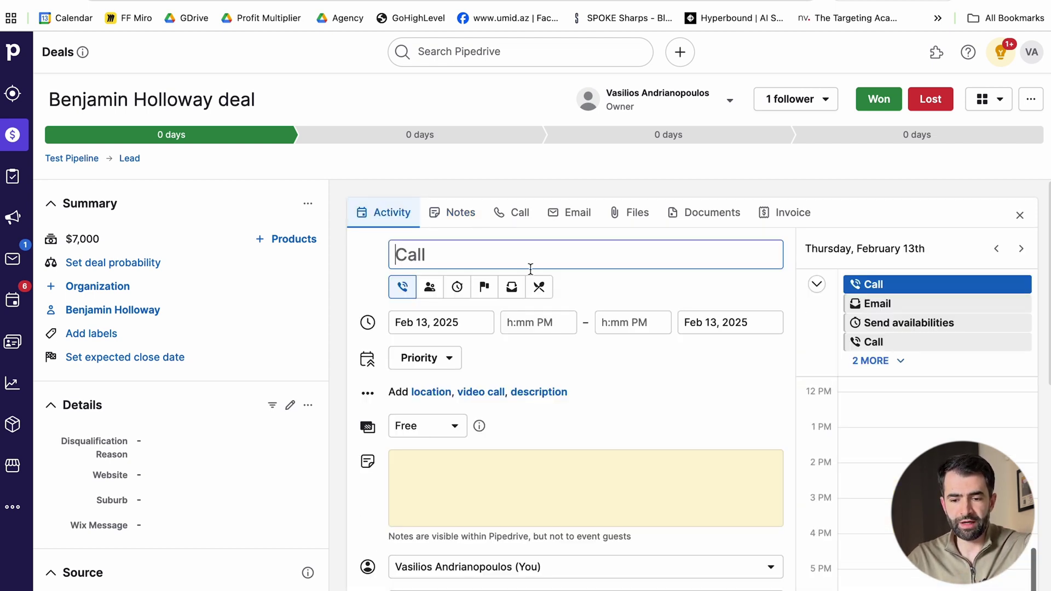
pyautogui.scroll(-1, 530, 269)
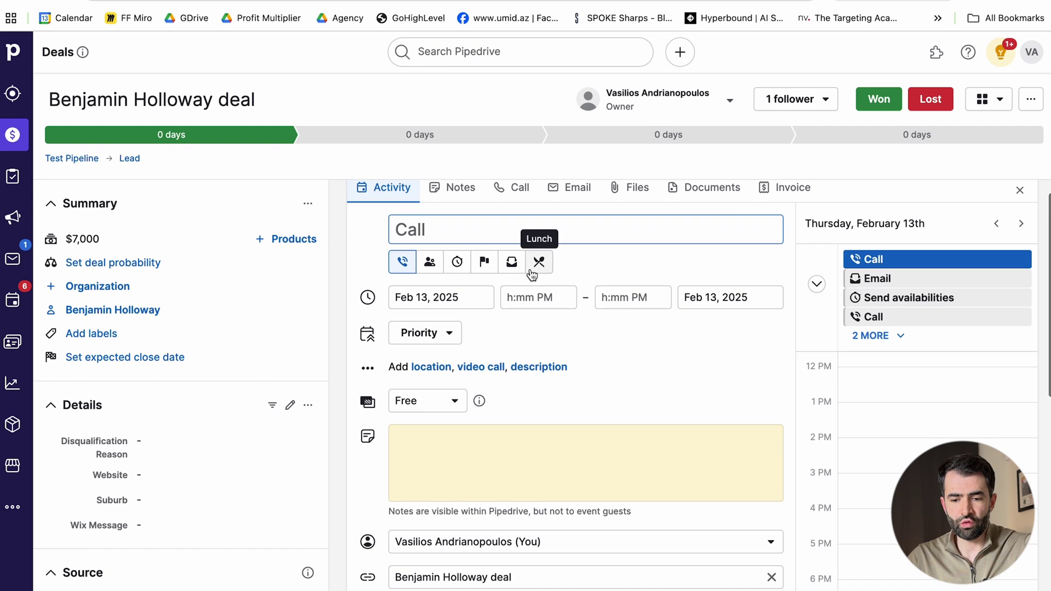
pyautogui.click(458, 263)
pyautogui.click(447, 227)
pyautogui.write('T')
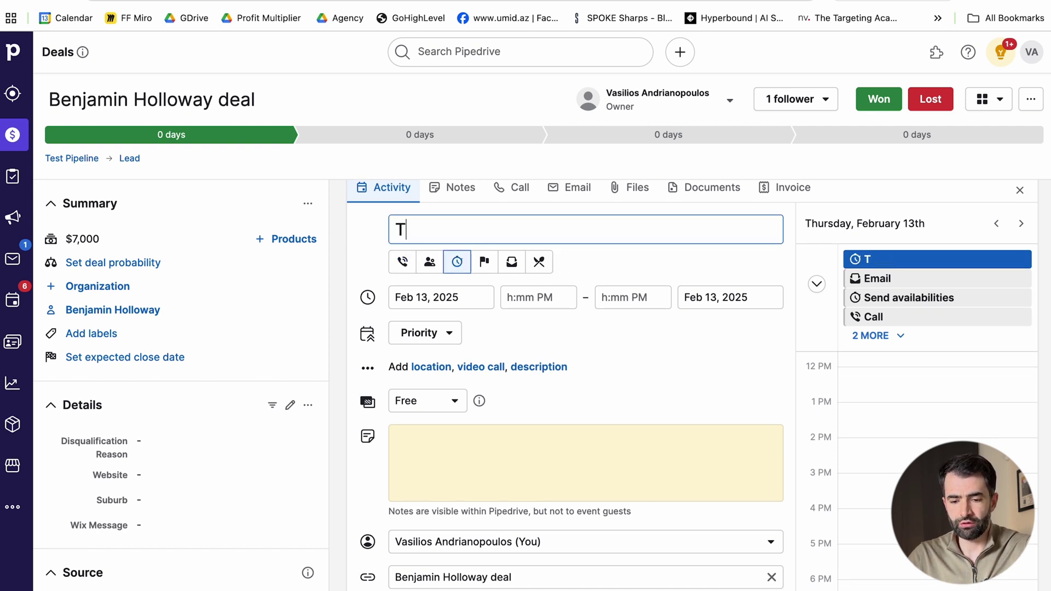
pyautogui.write('o call ben')
pyautogui.press('BackSpace')
pyautogui.press('BackSpace')
pyautogui.press('BackSpace')
pyautogui.press('BackSpace')
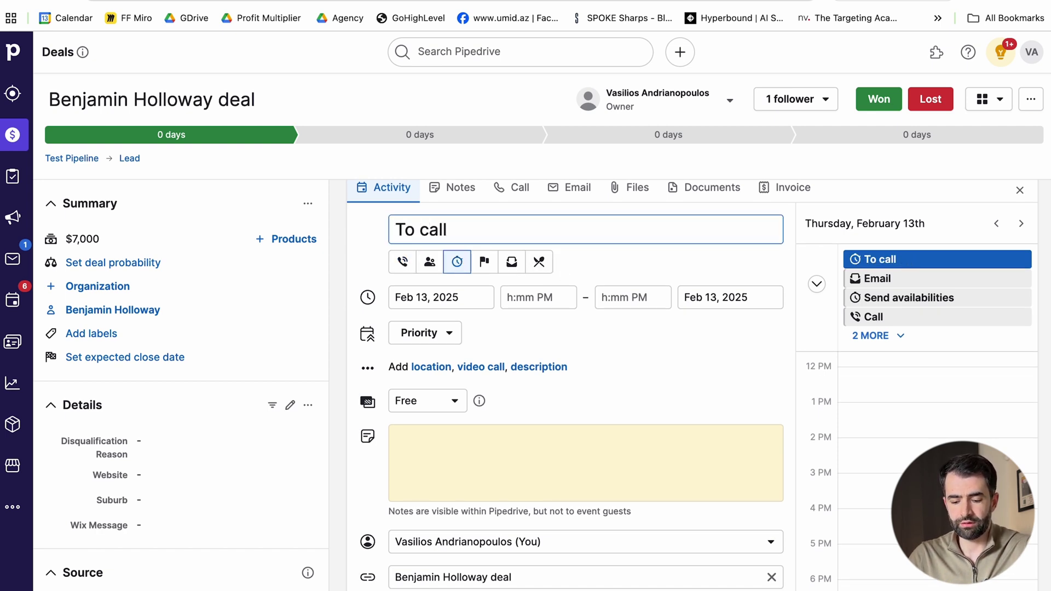
pyautogui.write('Benajmin')
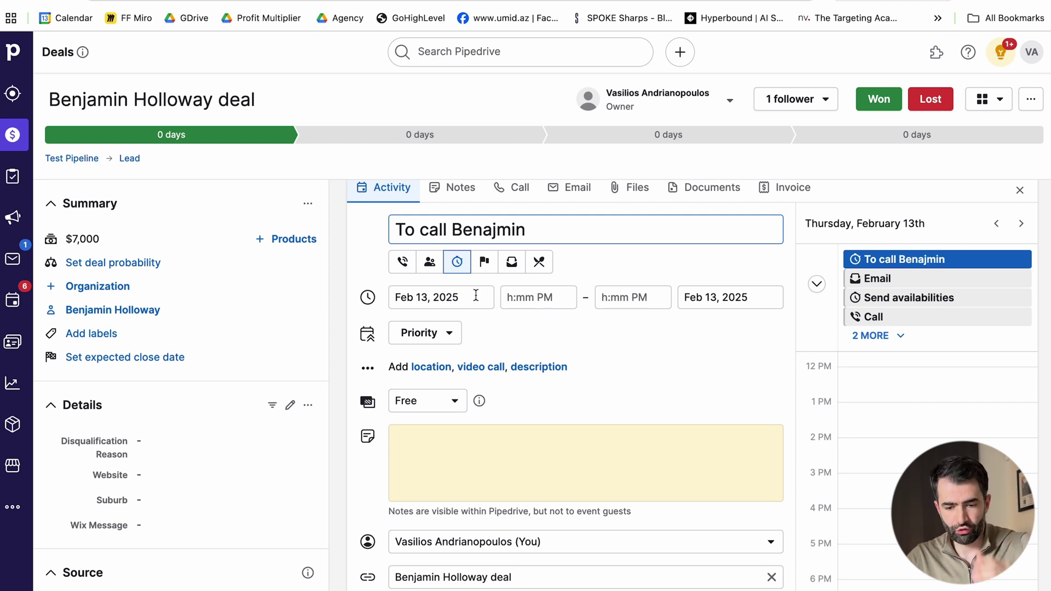
# Step: Schedule the task for February 18, 2025 at 12:00 PM and save it
pyautogui.click(442, 304)
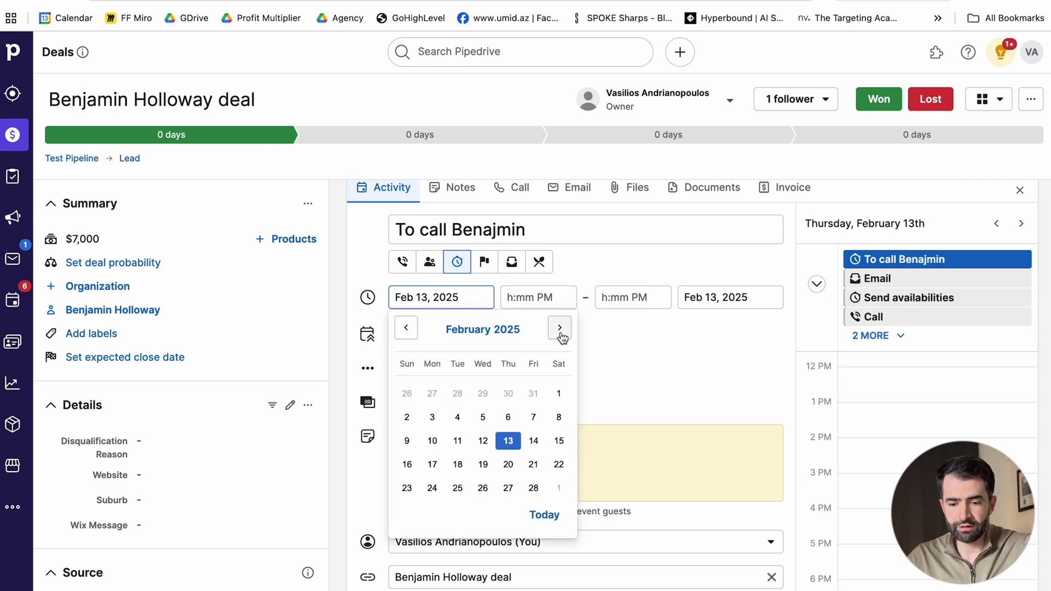
pyautogui.click(464, 477)
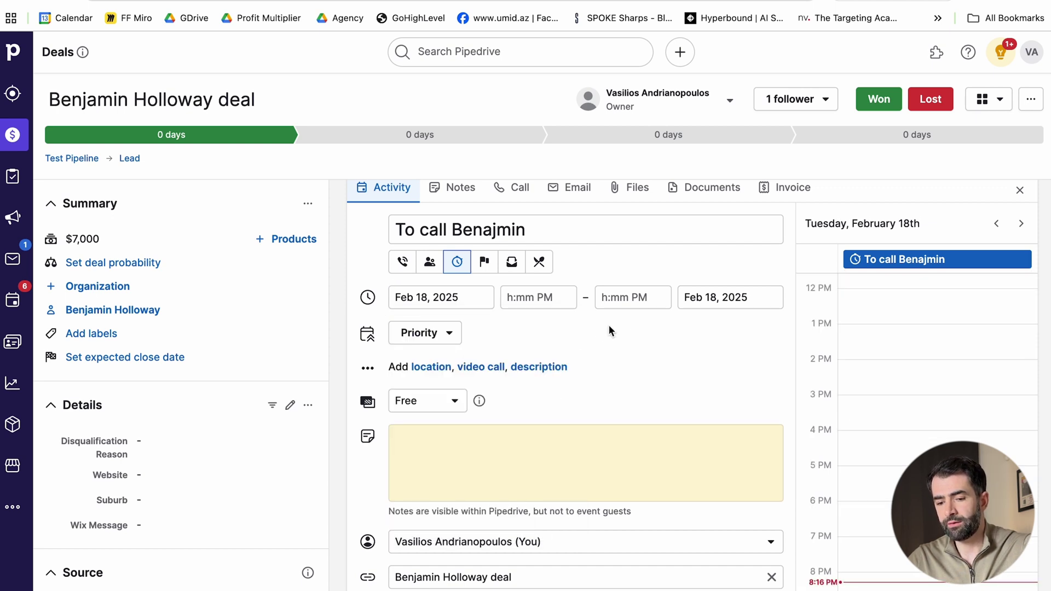
pyautogui.click(524, 297)
pyautogui.scroll(10, 554, 408)
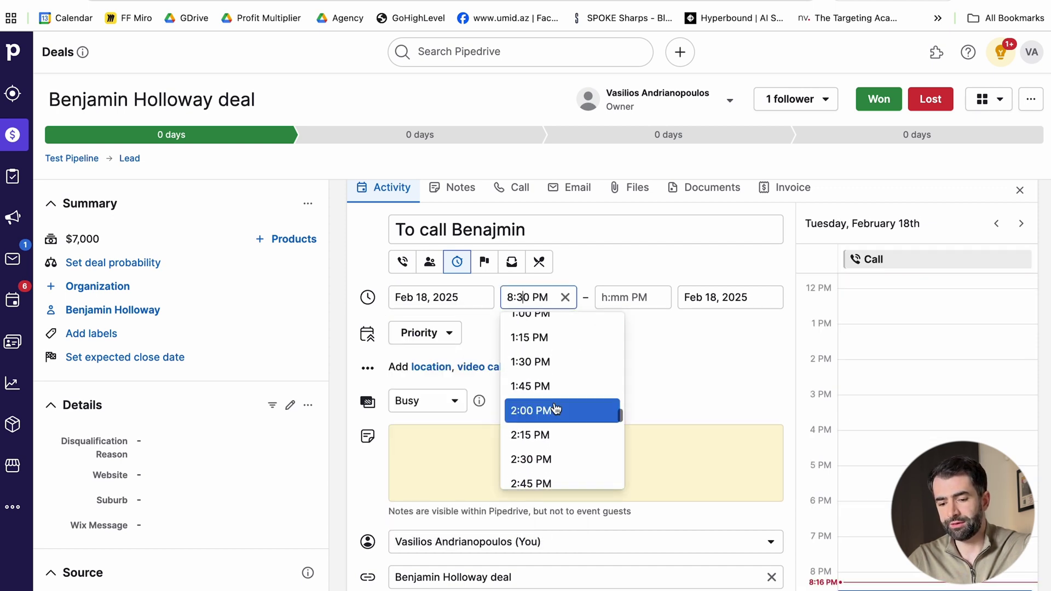
pyautogui.scroll(3, 554, 405)
pyautogui.click(553, 381)
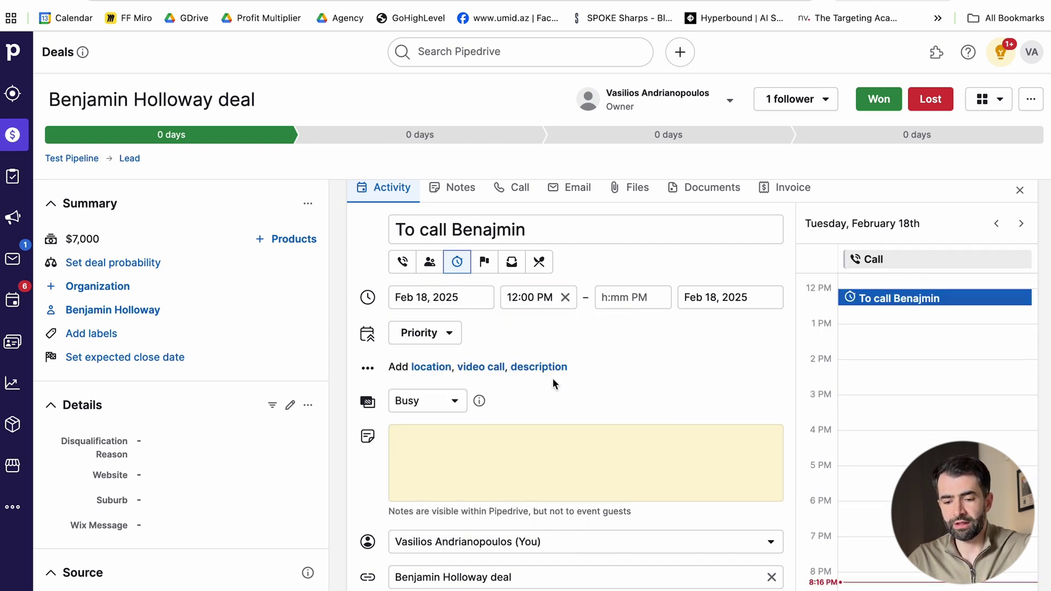
pyautogui.scroll(-4, 553, 383)
pyautogui.click(727, 471)
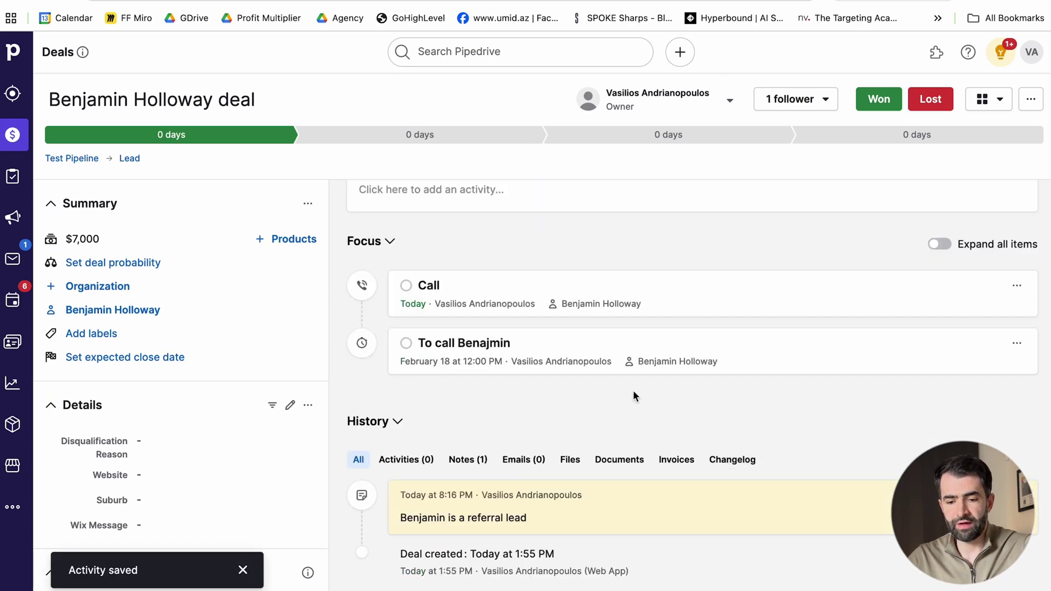
pyautogui.scroll(2, 633, 391)
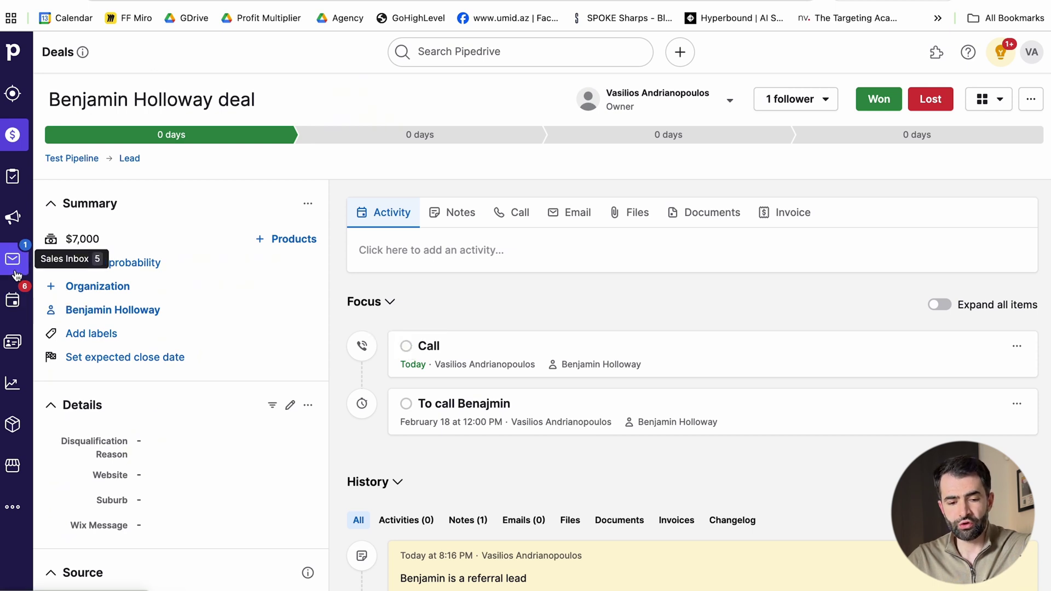
# Step: Open the activities list and show next week's activities to find the new call task
pyautogui.click(13, 301)
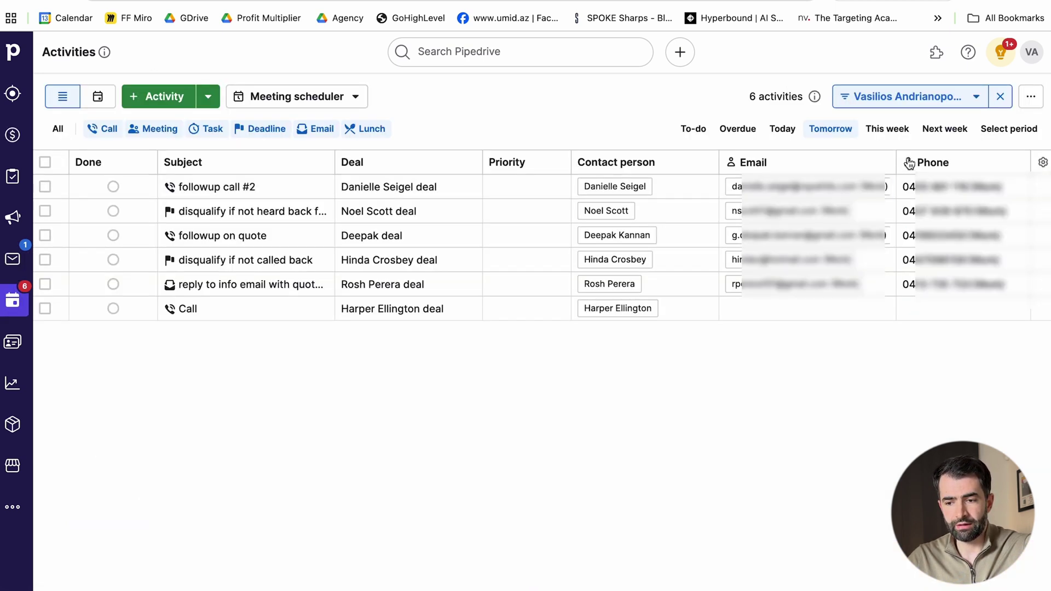
pyautogui.click(945, 128)
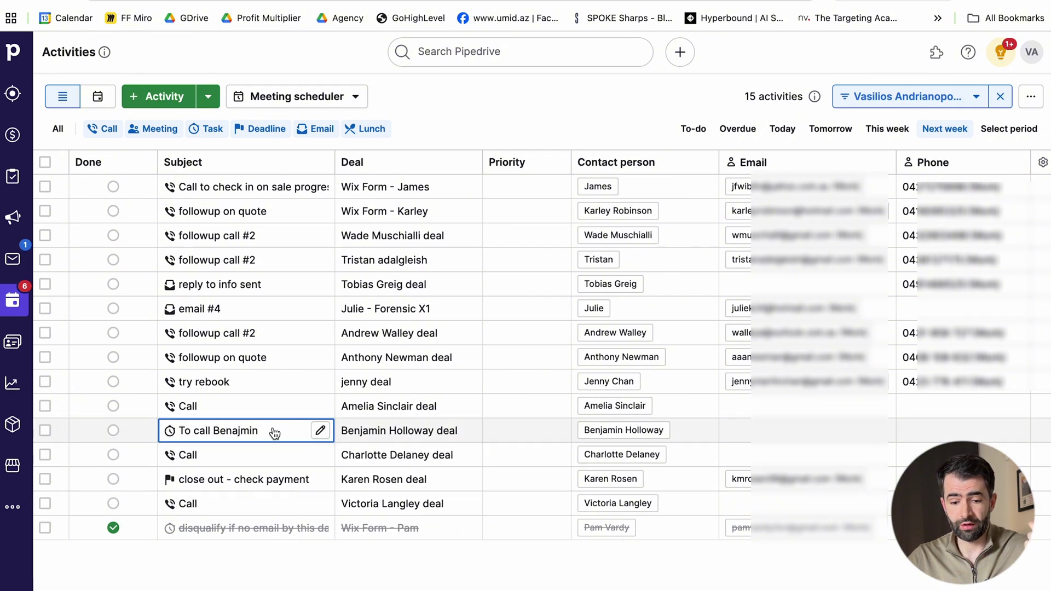
pyautogui.moveTo(393, 448)
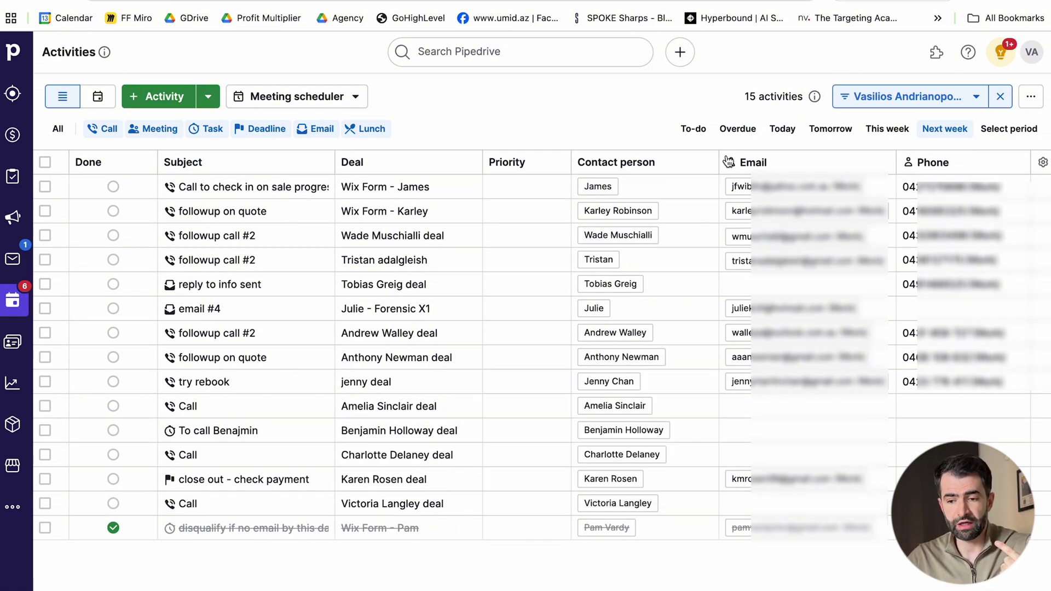
# Step: Review the activities due today and those due tomorrow, previewing the deals linked to them
pyautogui.click(784, 132)
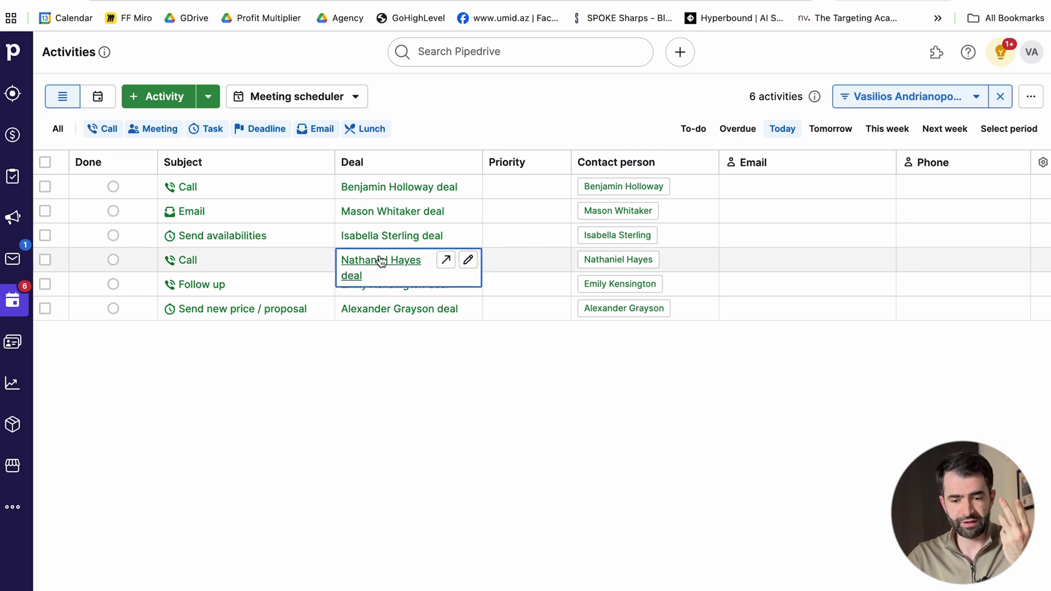
pyautogui.moveTo(382, 247)
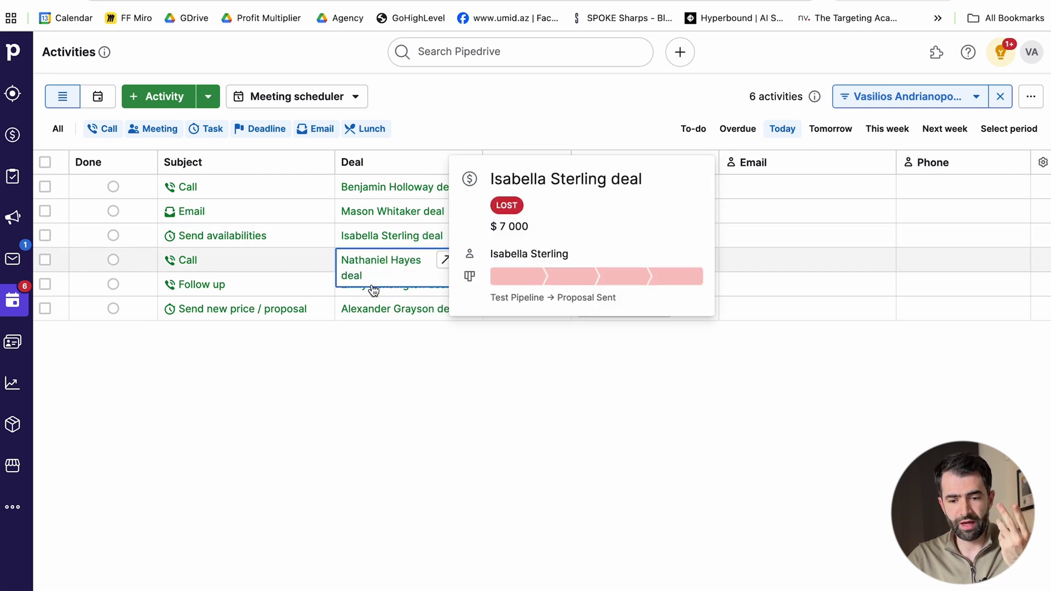
pyautogui.moveTo(367, 271)
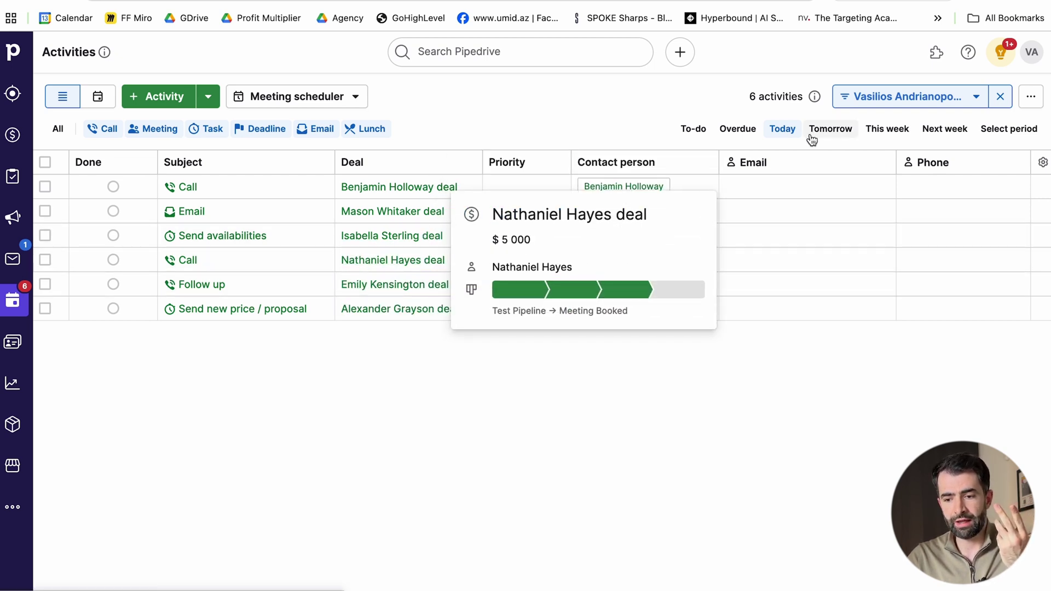
pyautogui.click(828, 130)
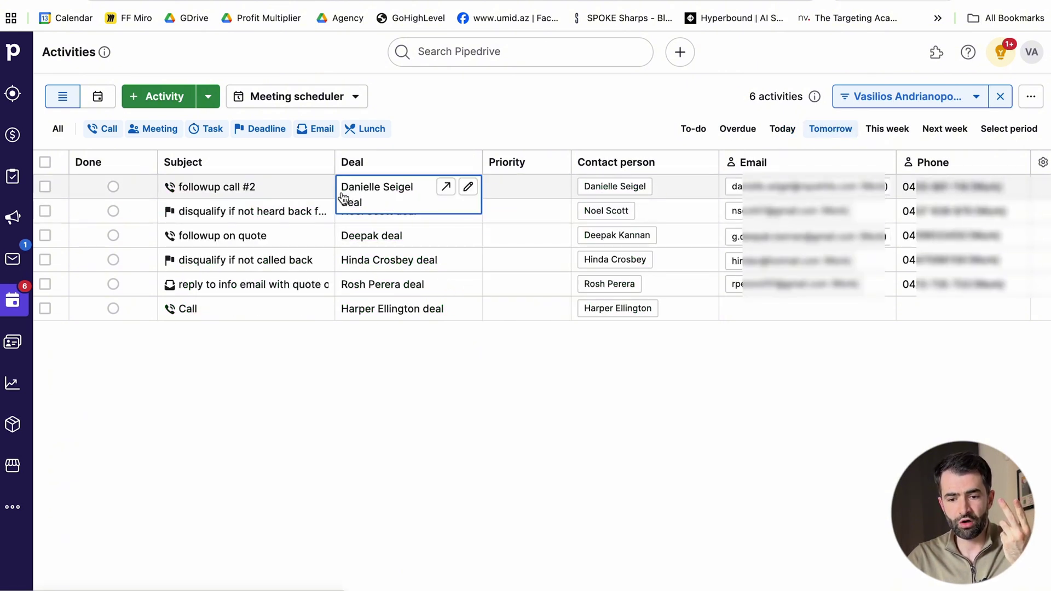
pyautogui.moveTo(377, 193)
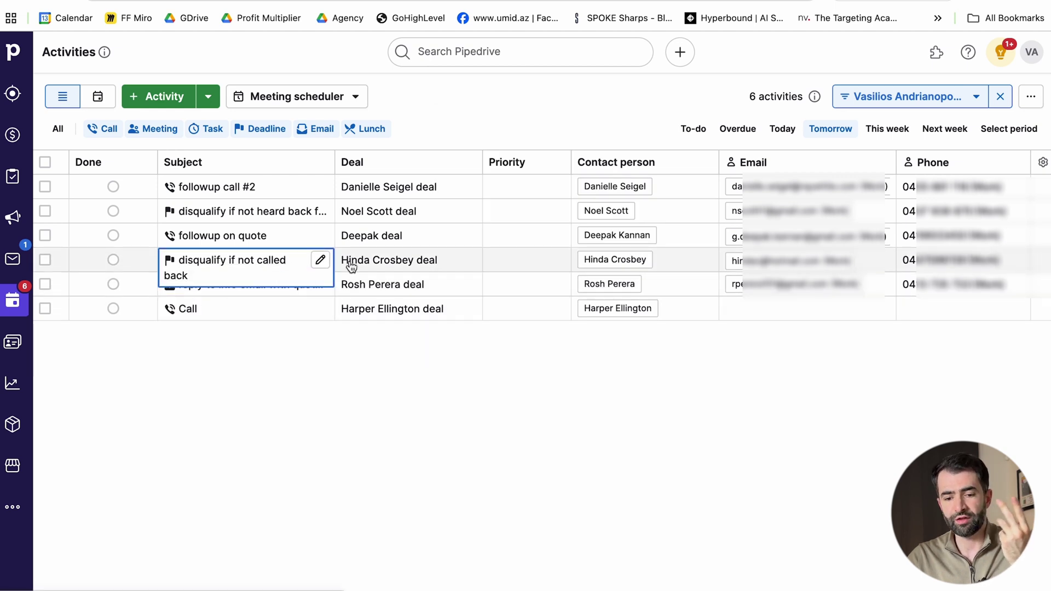
pyautogui.moveTo(376, 264)
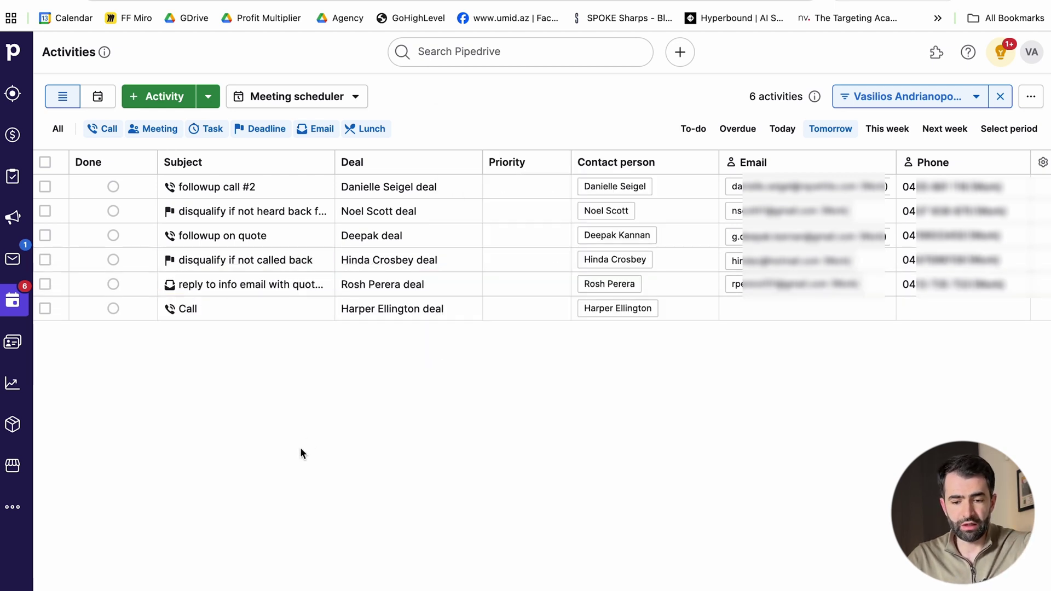
# Step: Look at the deals board and return to the activities list, showing only today's activities
pyautogui.click(12, 135)
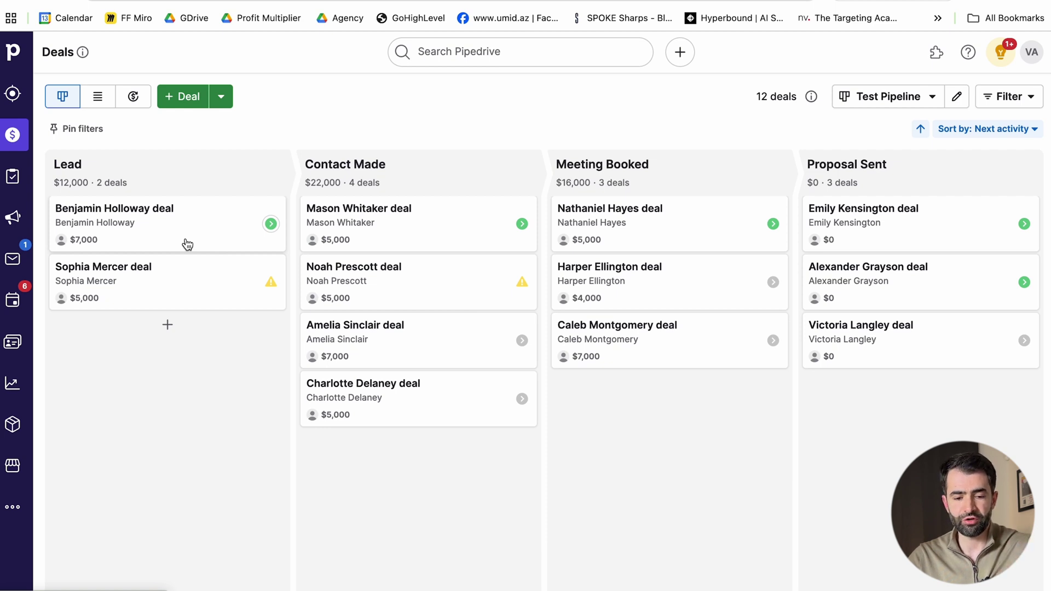
pyautogui.click(13, 300)
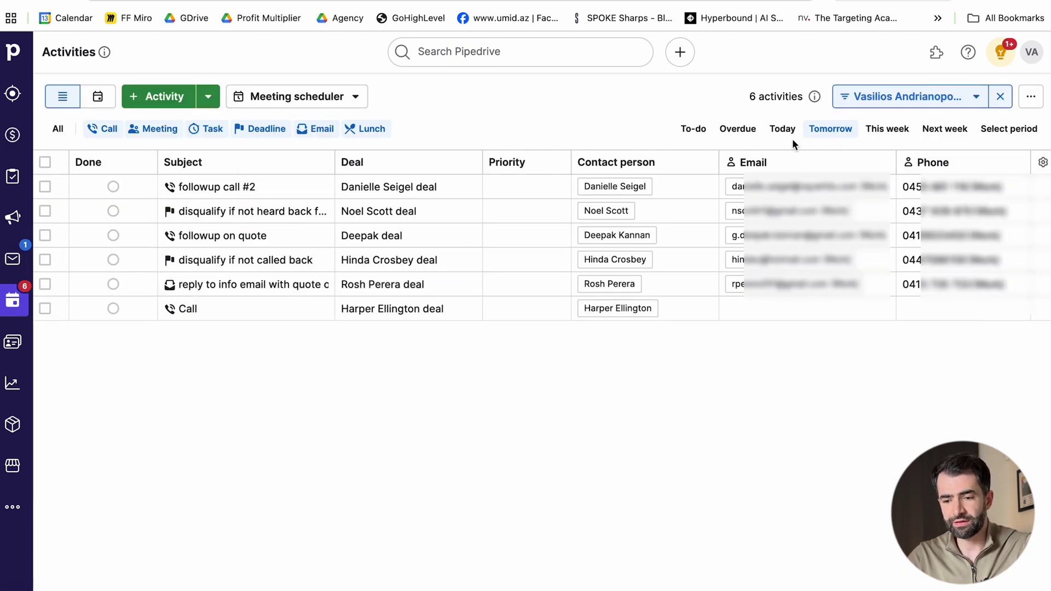
pyautogui.click(791, 133)
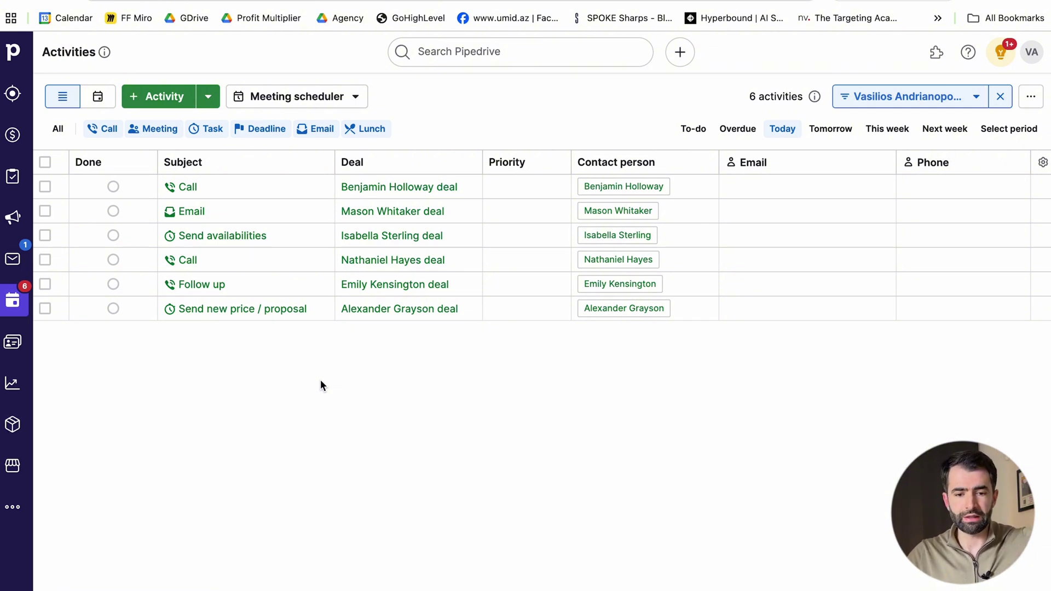
# Step: Open the first deal in Contact Made and examine its email, call and document options, discarding the blank email draft
pyautogui.click(13, 54)
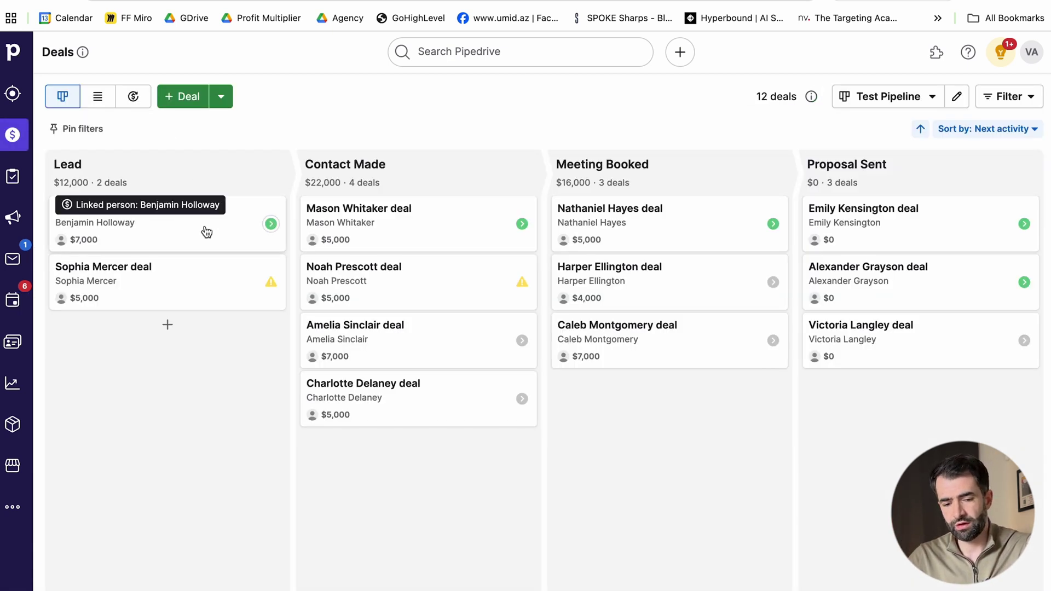
pyautogui.click(421, 221)
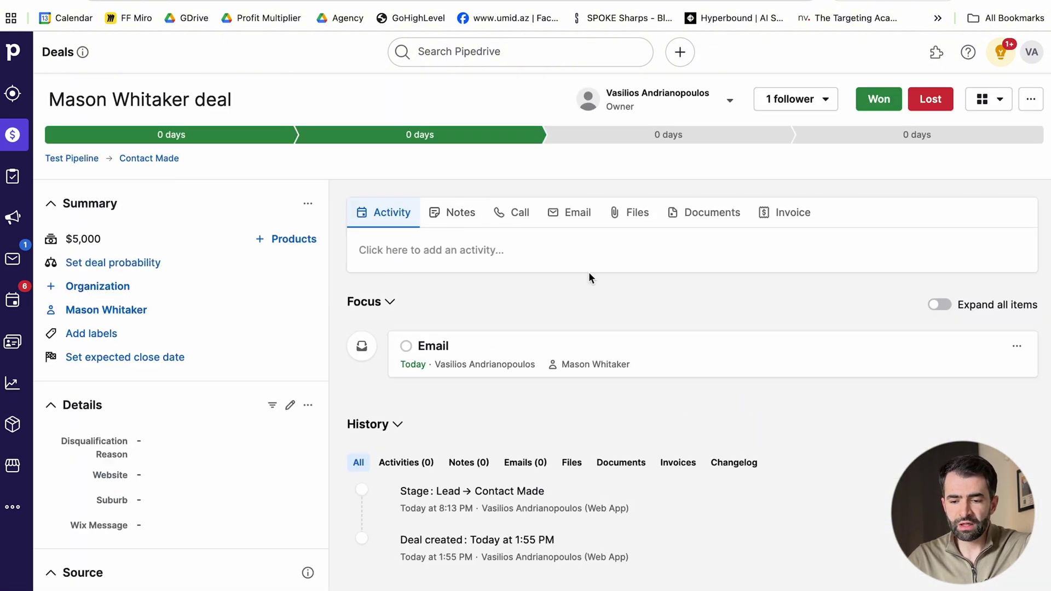
pyautogui.click(569, 213)
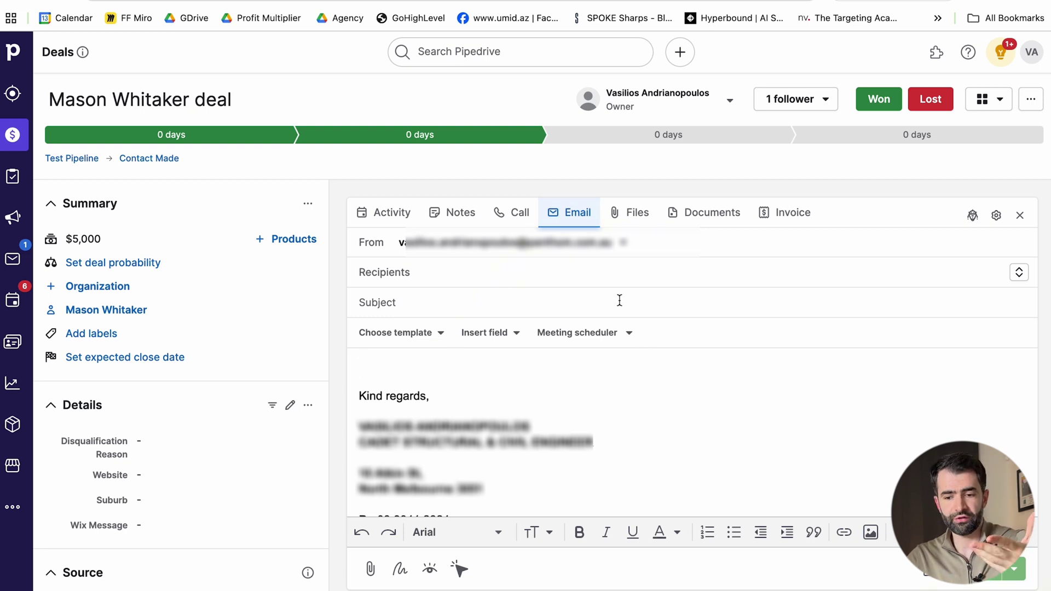
pyautogui.click(929, 579)
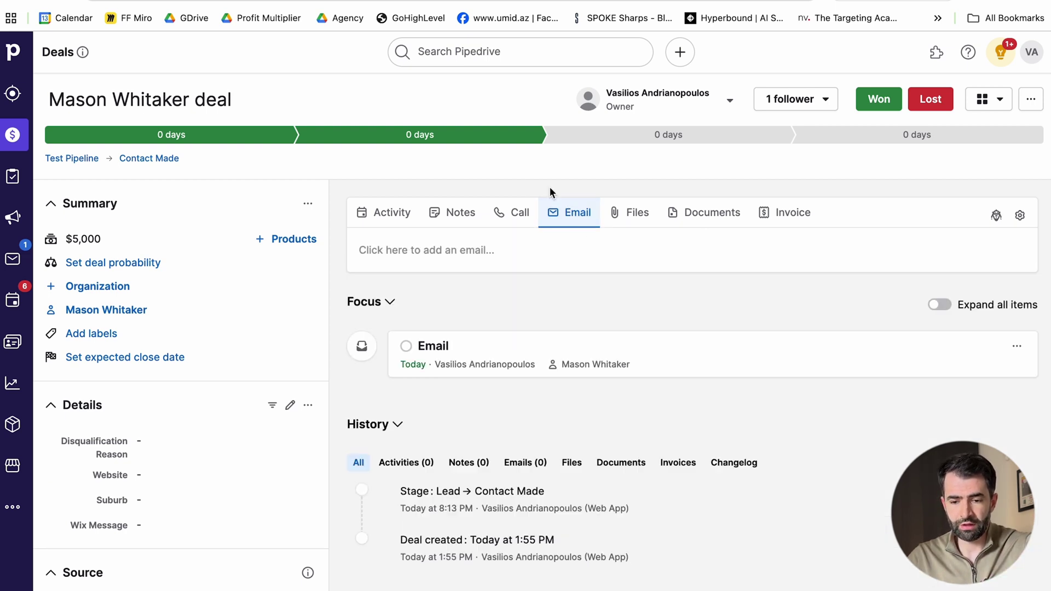
pyautogui.click(518, 213)
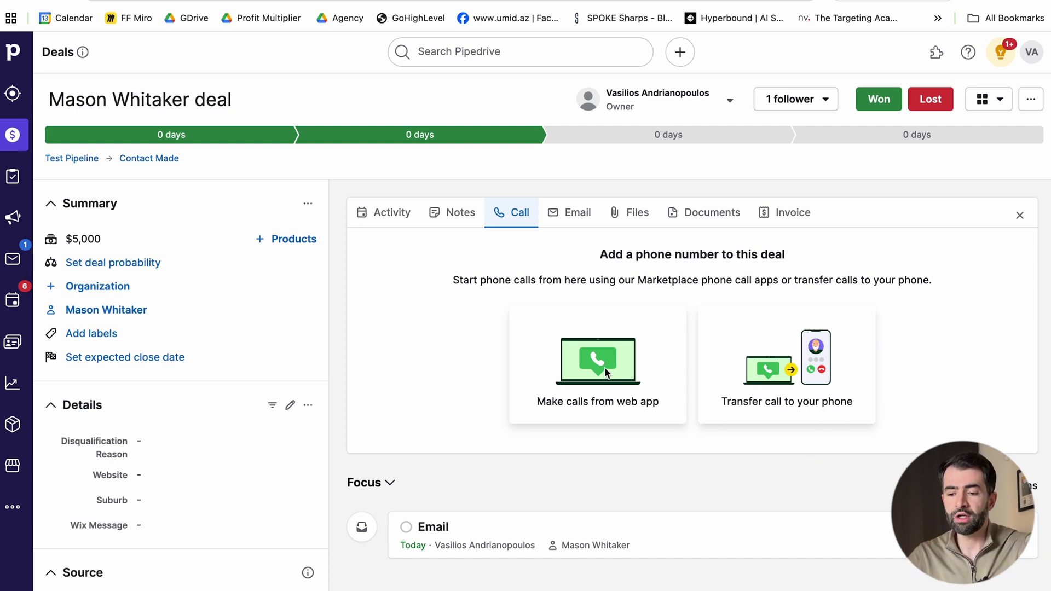
pyautogui.click(702, 216)
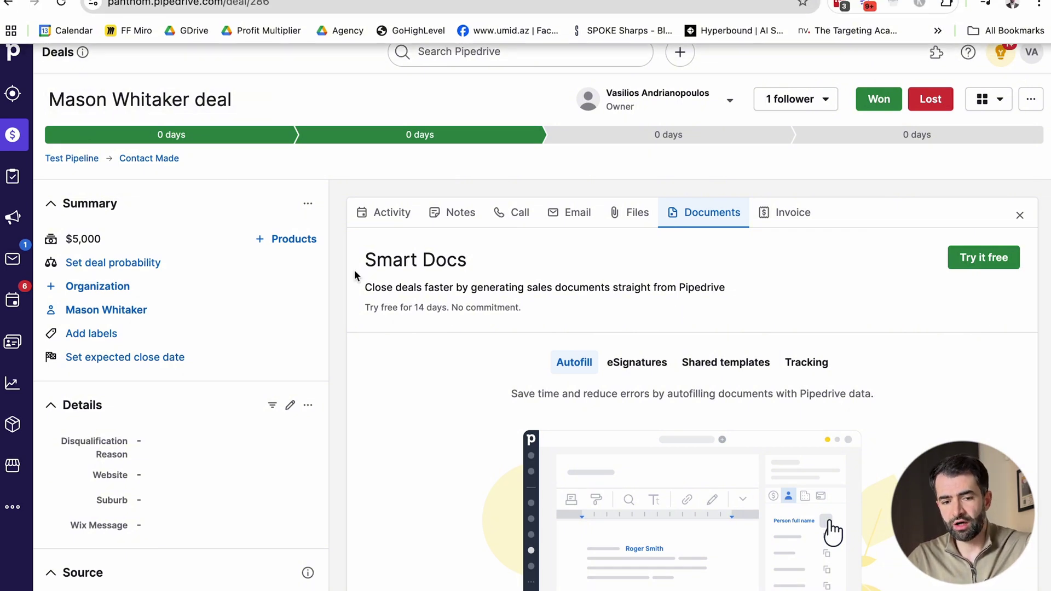
# Step: Mark the first deal in Proposal Sent as won and return to the pipeline board
pyautogui.click(13, 57)
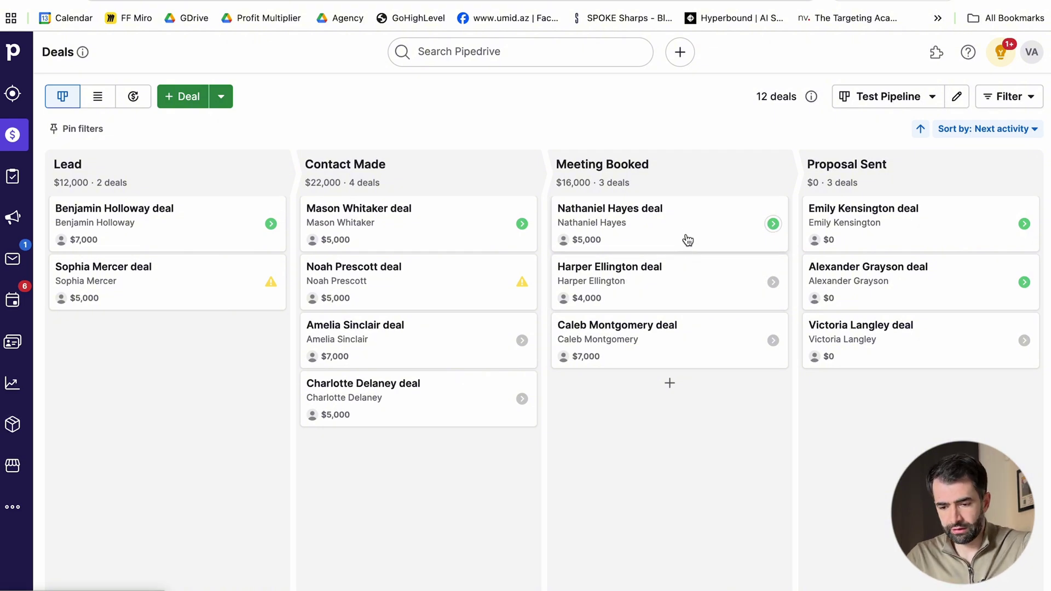
pyautogui.click(867, 223)
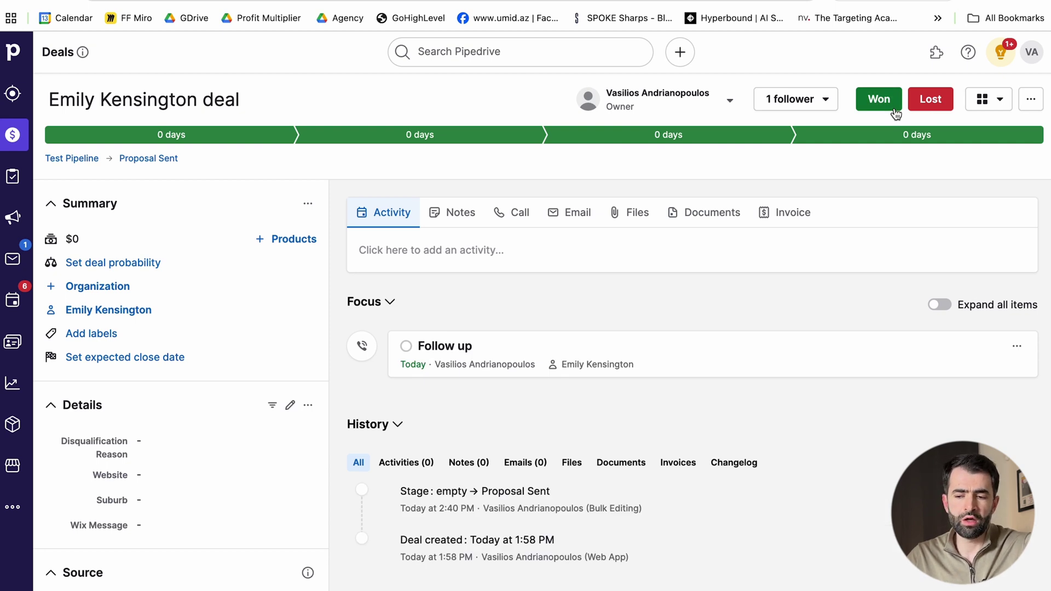
pyautogui.click(895, 110)
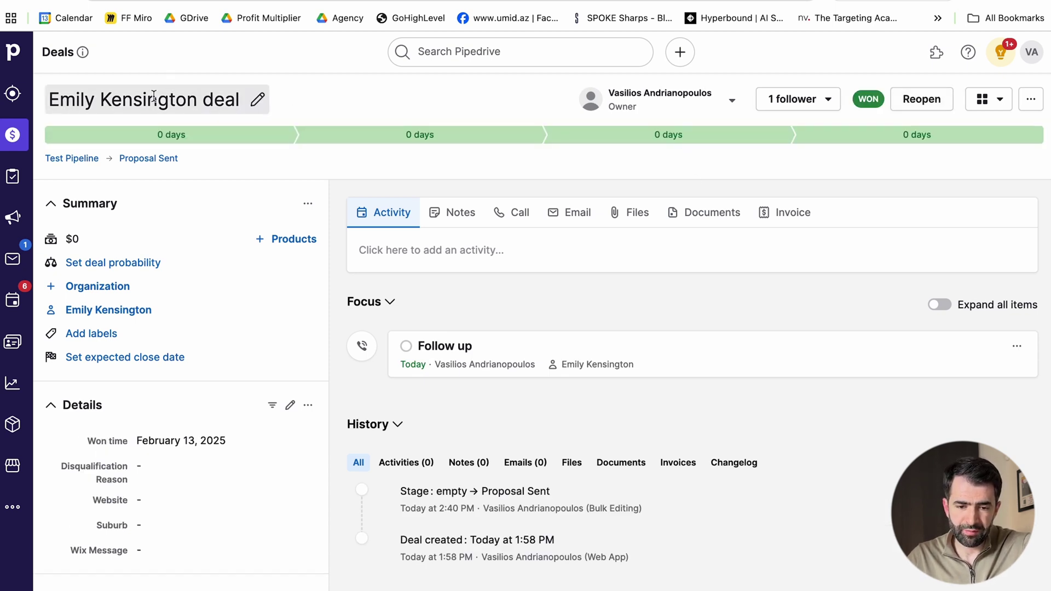
pyautogui.press('super+bracketleft')
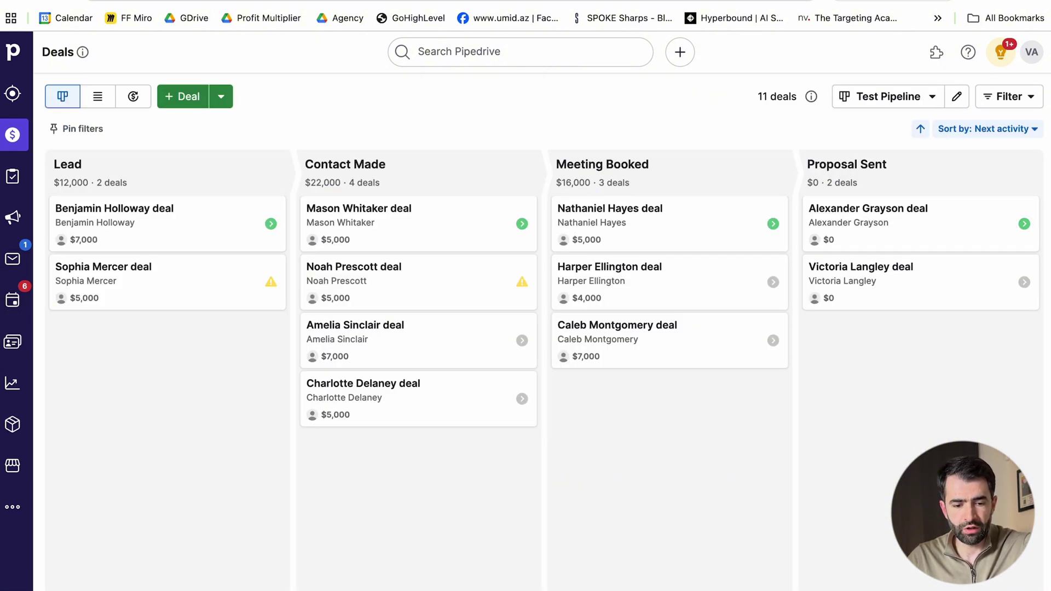
# Step: Open the Sales Overview dashboard in Insights to examine won revenue and deal status by salesperson
pyautogui.click(13, 384)
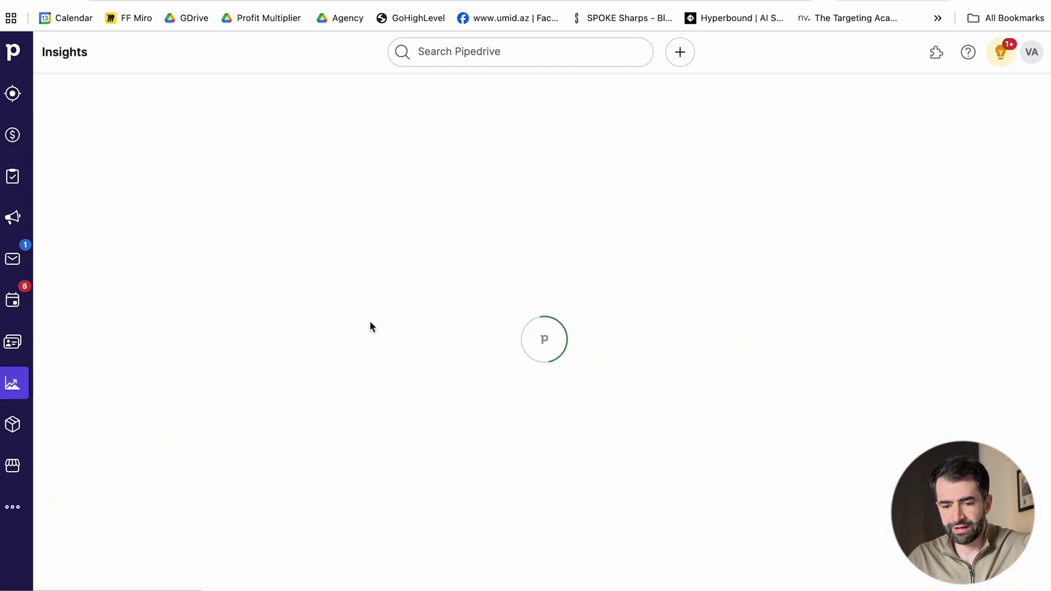
pyautogui.moveTo(639, 313)
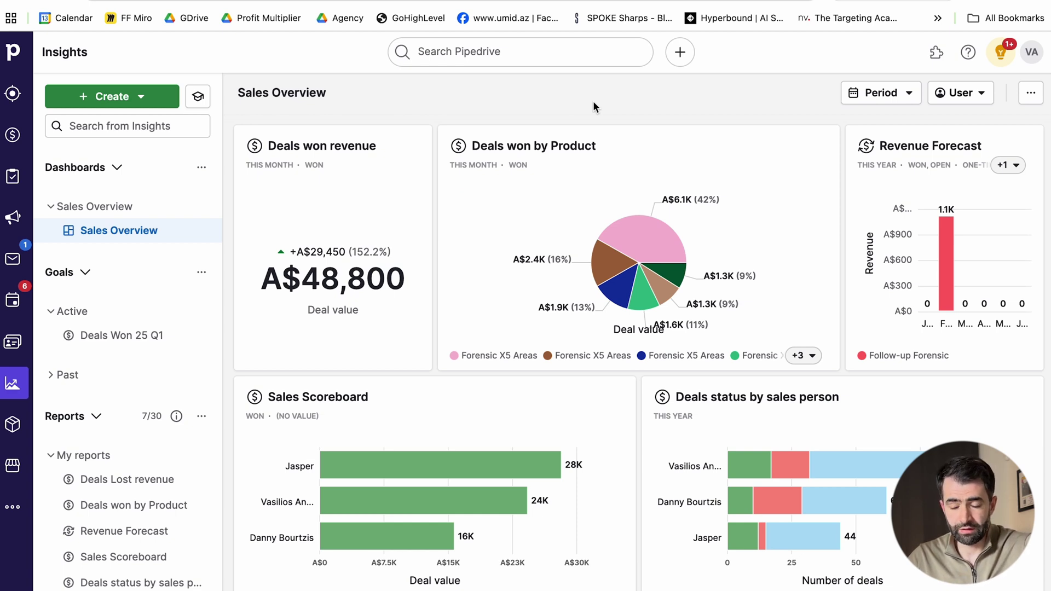
# Step: Examine the Deals Won 25 Q1 goal's details and February 2025 progress, and return to the Sales Overview dashboard
pyautogui.scroll(-1, 592, 107)
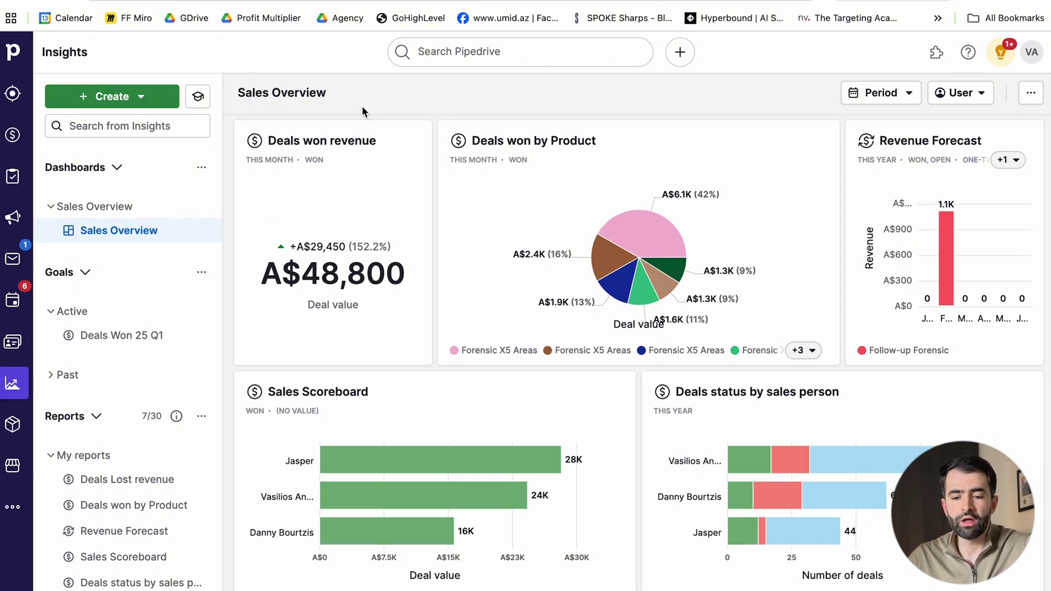
pyautogui.click(90, 335)
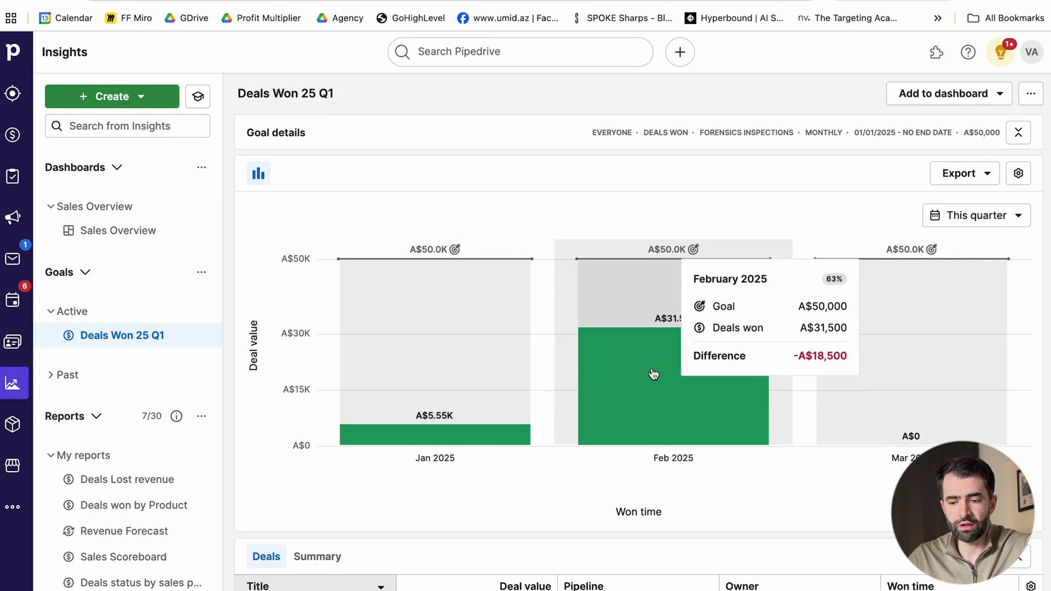
pyautogui.scroll(1, 632, 185)
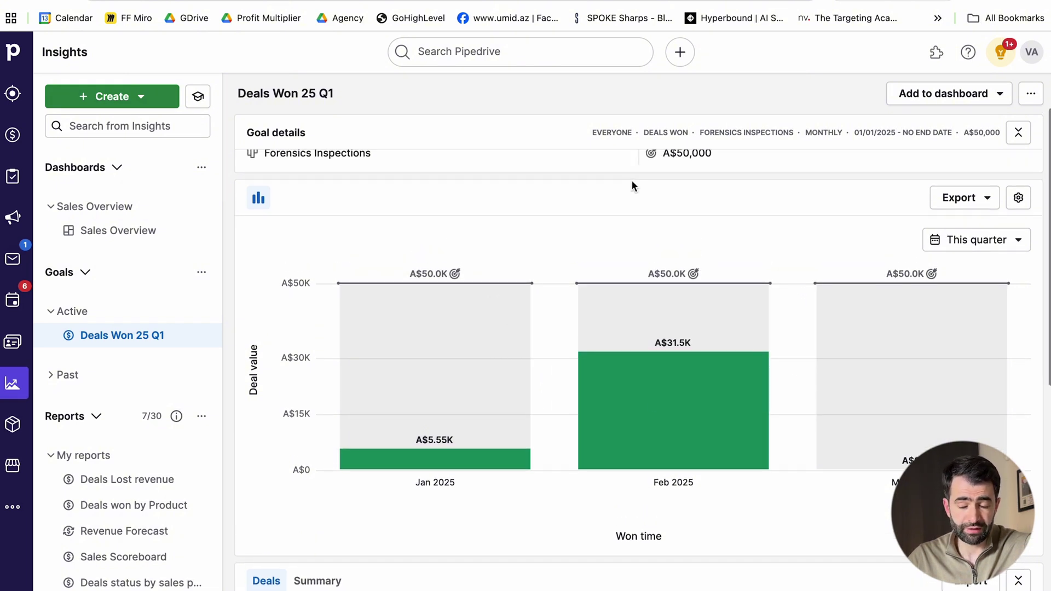
pyautogui.scroll(2, 632, 180)
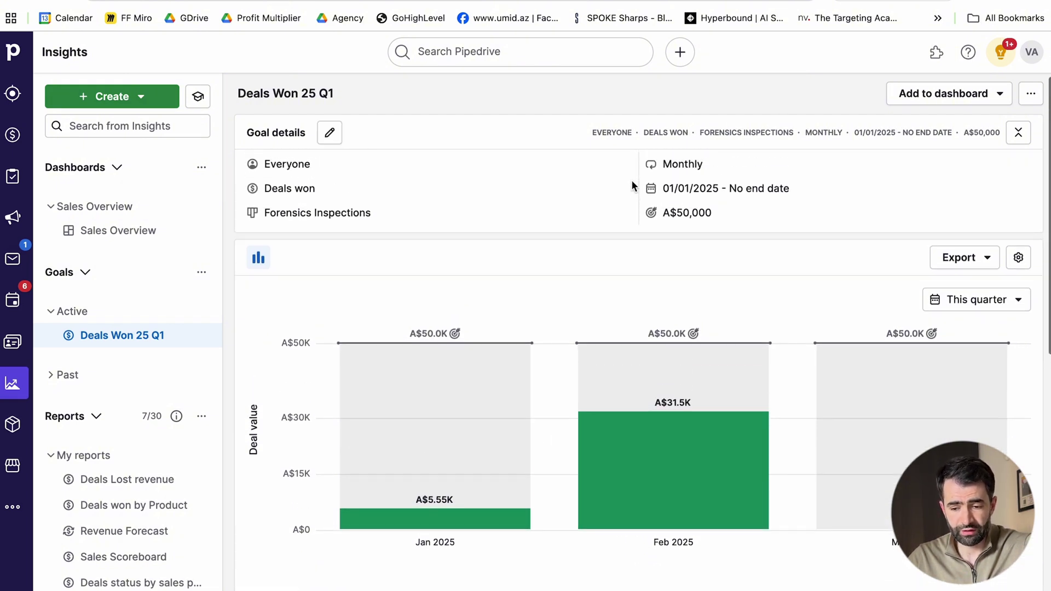
pyautogui.moveTo(674, 388)
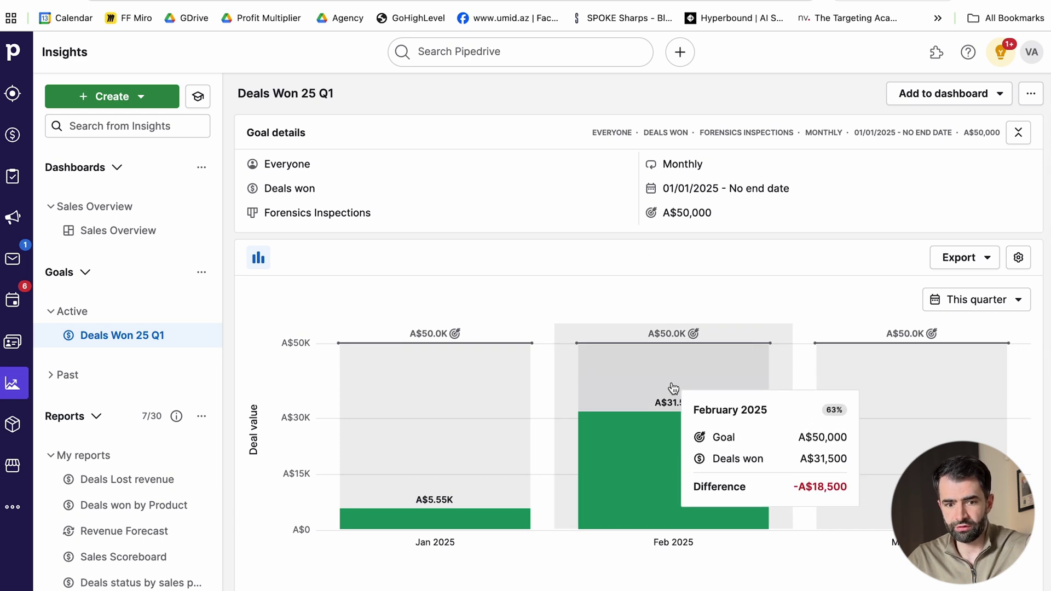
pyautogui.click(118, 230)
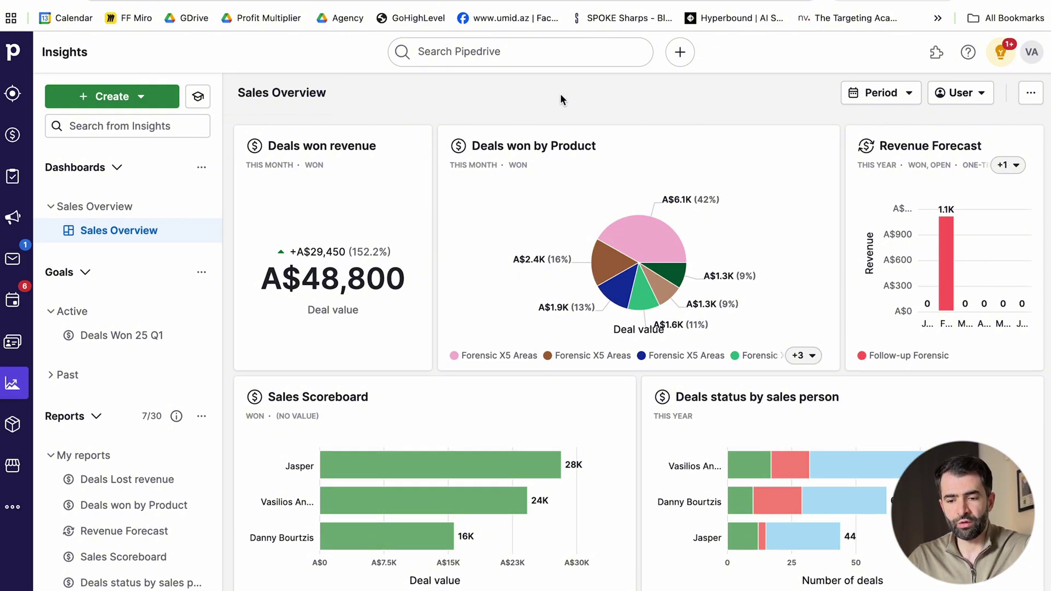
# Step: Open the first deal in Proposal Sent to look at its value summary, and return to the Insights dashboard
pyautogui.click(13, 135)
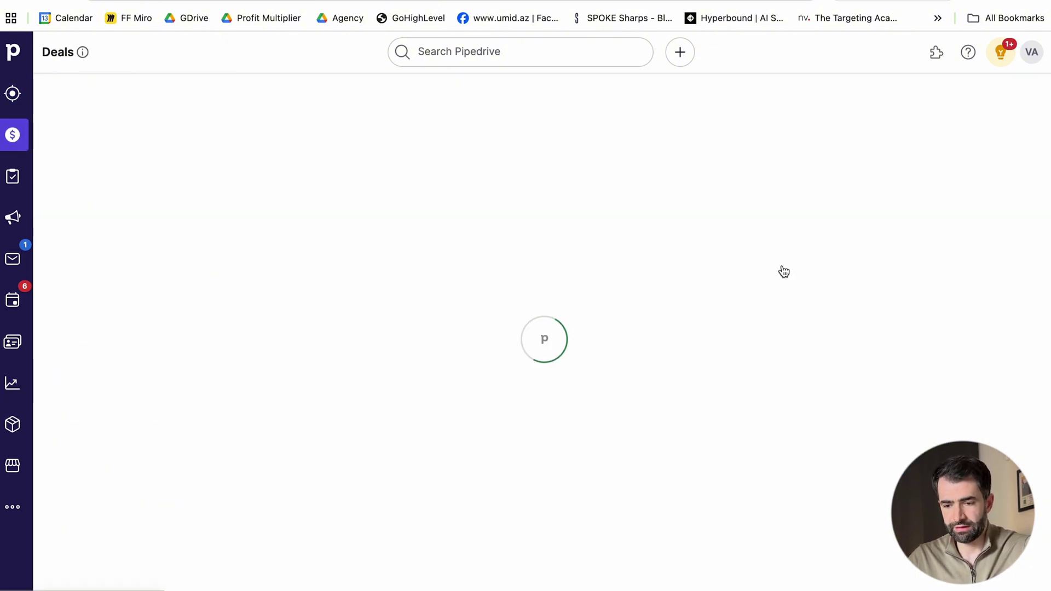
pyautogui.click(937, 219)
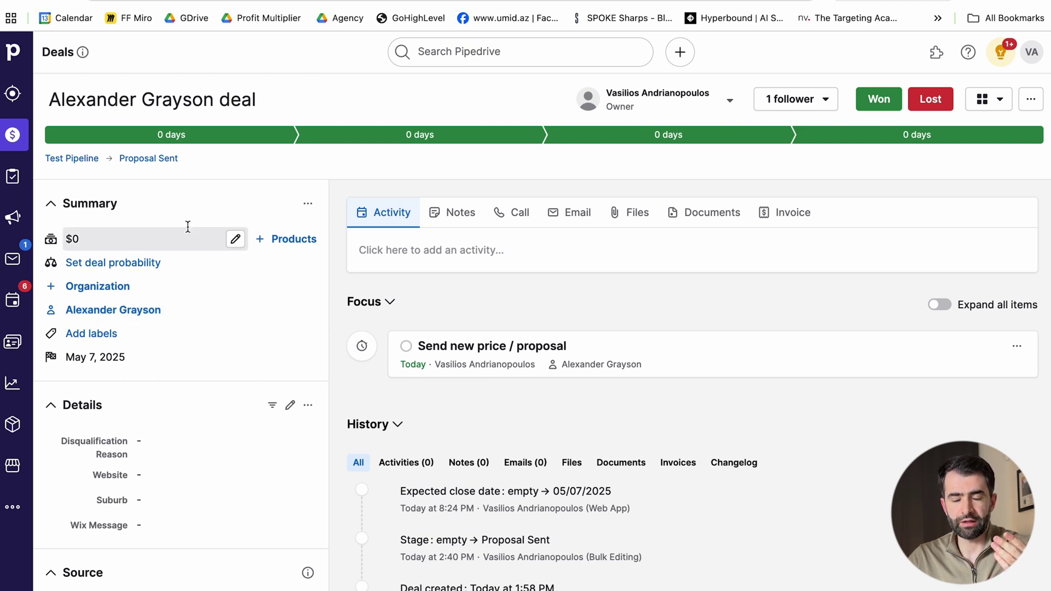
pyautogui.click(13, 384)
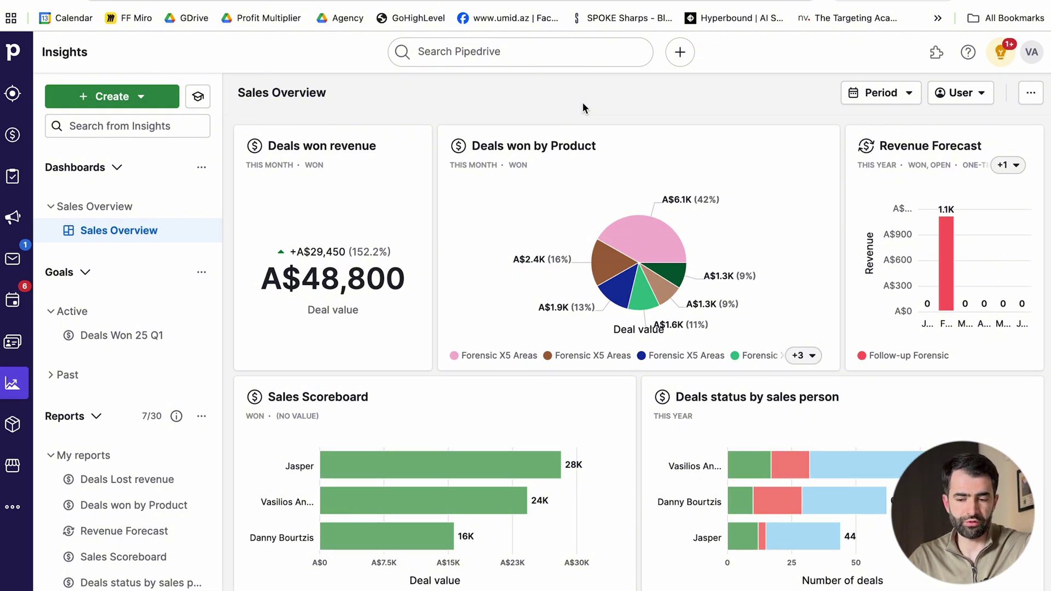
# Step: Examine the Sales Scoreboard and each salesperson's open, lost and won deals on the Sales Overview dashboard
pyautogui.scroll(-2, 583, 102)
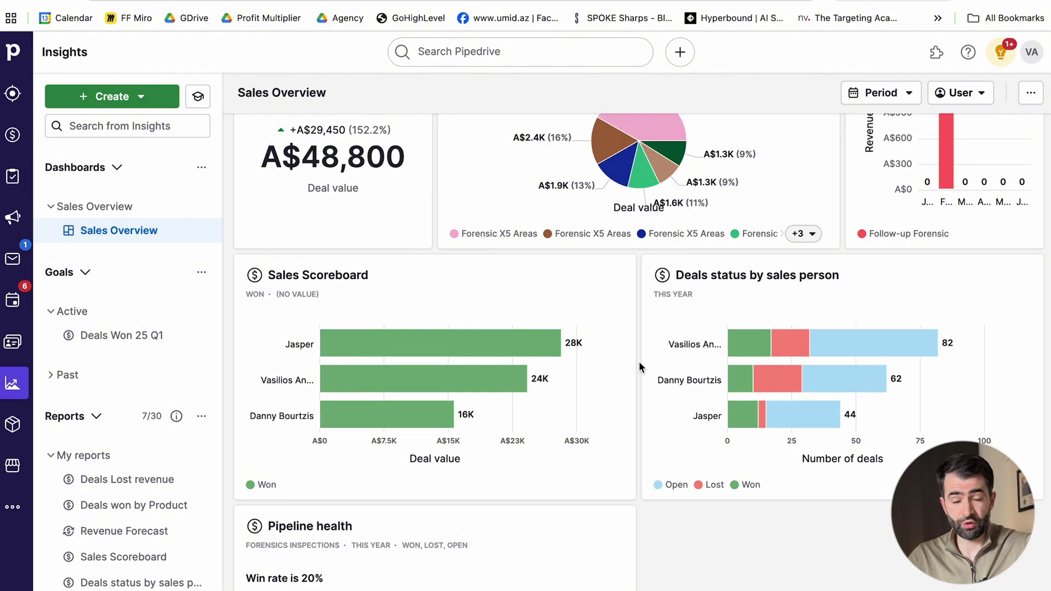
pyautogui.scroll(-1, 639, 365)
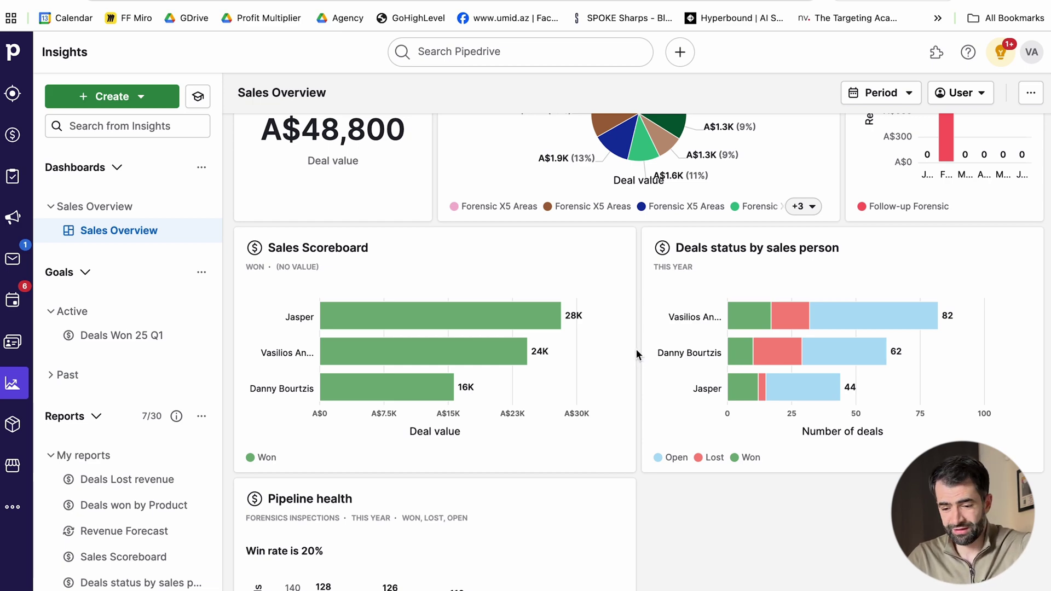
pyautogui.scroll(4, 636, 350)
pyautogui.scroll(-5, 636, 349)
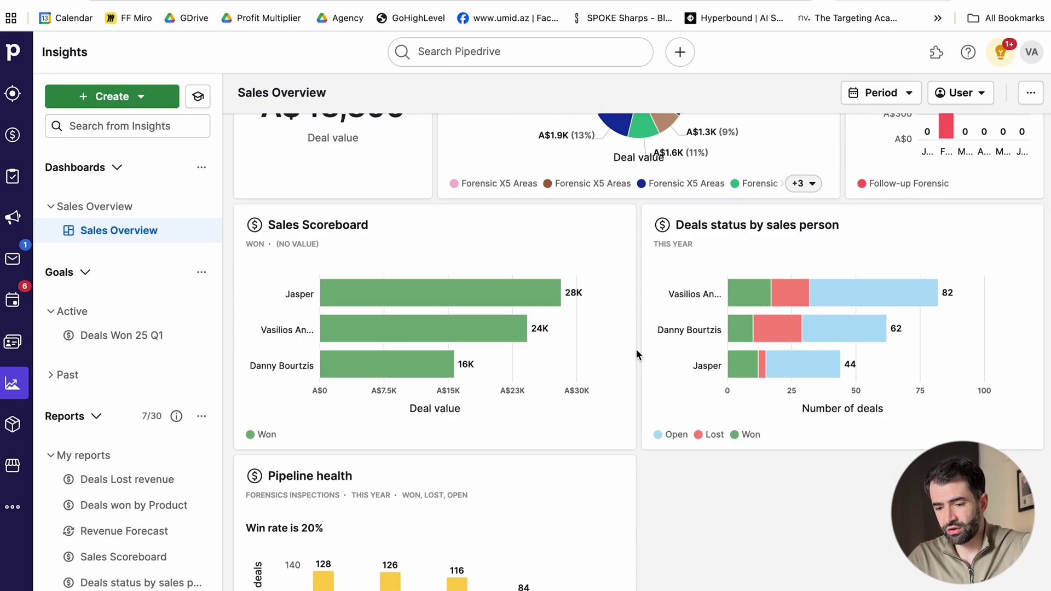
pyautogui.moveTo(821, 322)
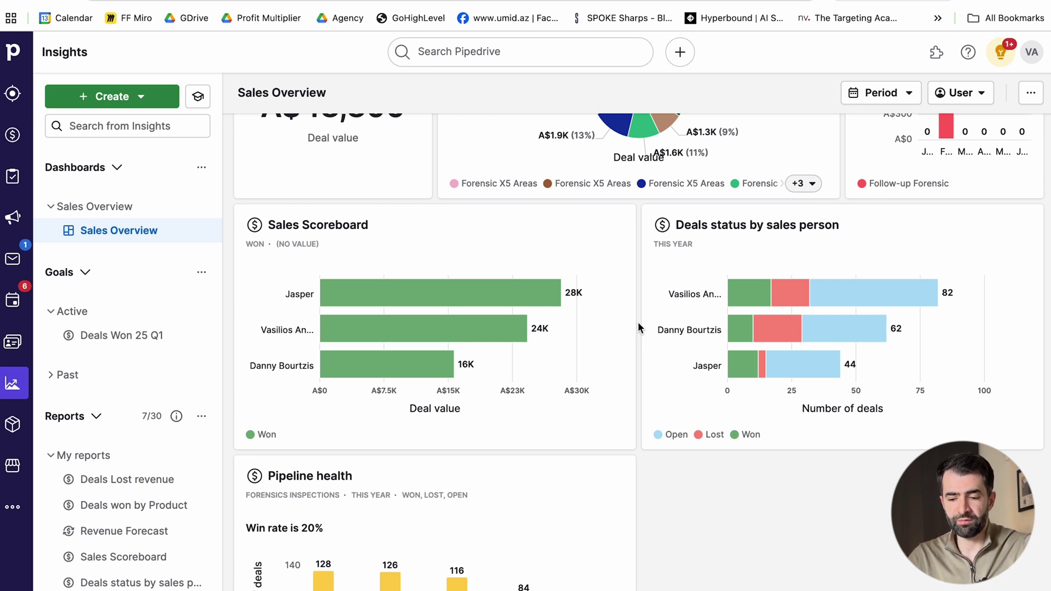
pyautogui.moveTo(745, 289)
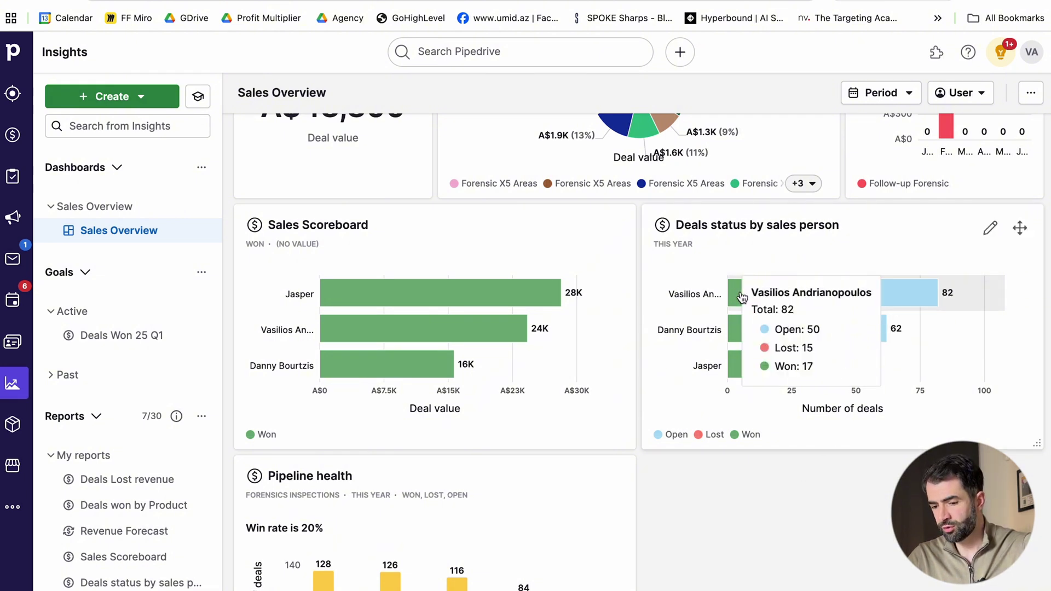
pyautogui.moveTo(973, 336)
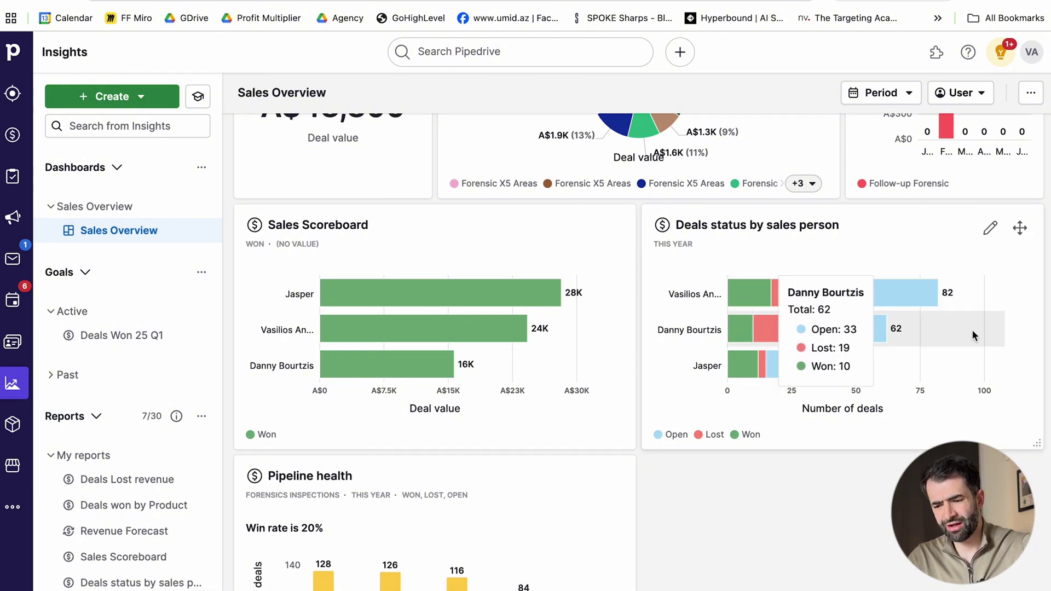
pyautogui.moveTo(780, 309)
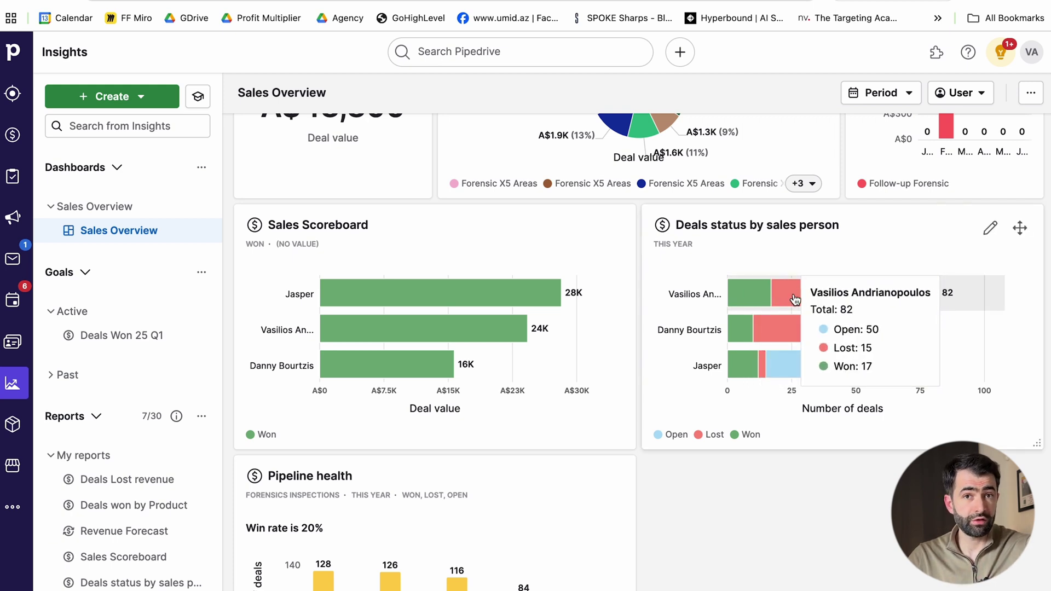
# Step: Open the Deals Lost revenue report and examine its filters, total deal value and list of lost deals
pyautogui.scroll(-1, 129, 364)
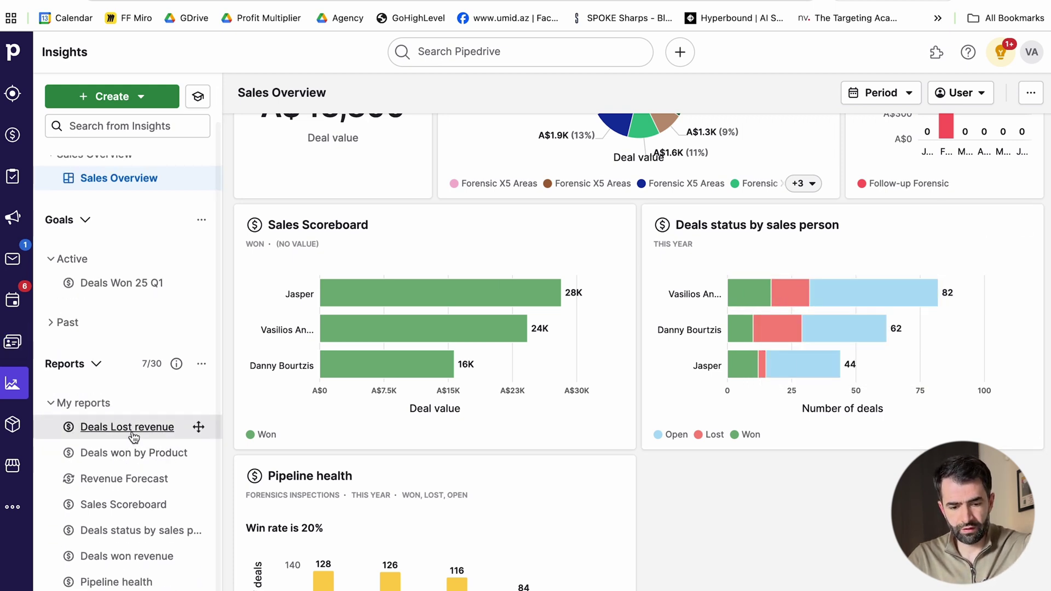
pyautogui.click(131, 437)
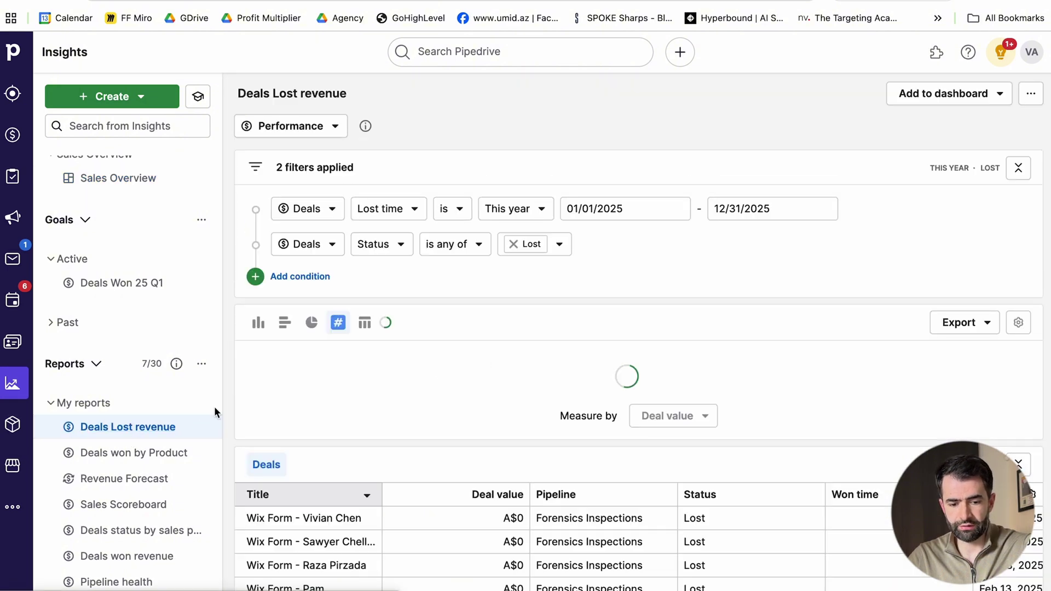
pyautogui.scroll(-3, 443, 389)
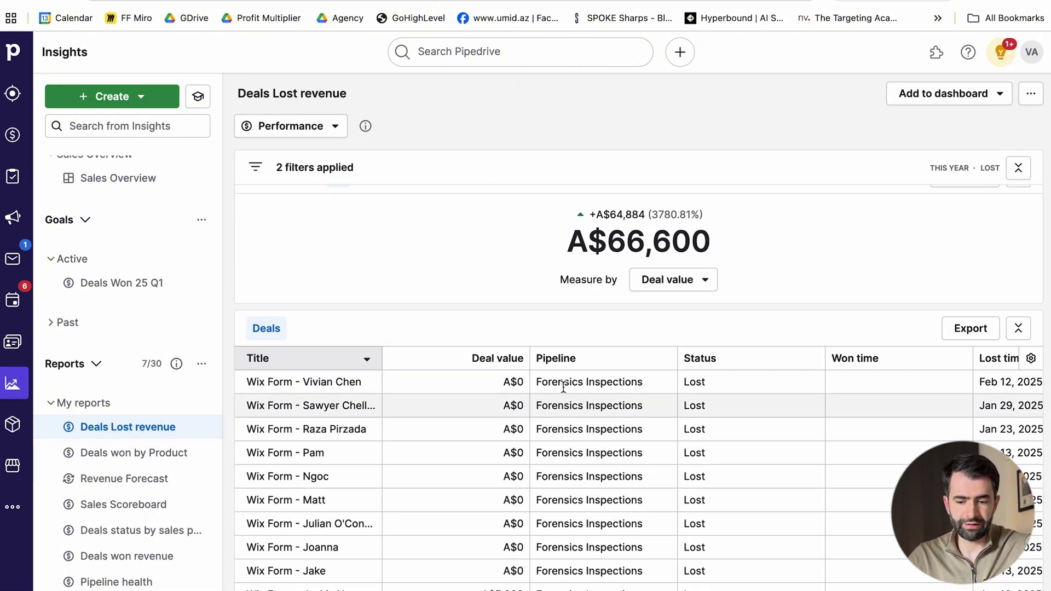
pyautogui.scroll(1, 564, 387)
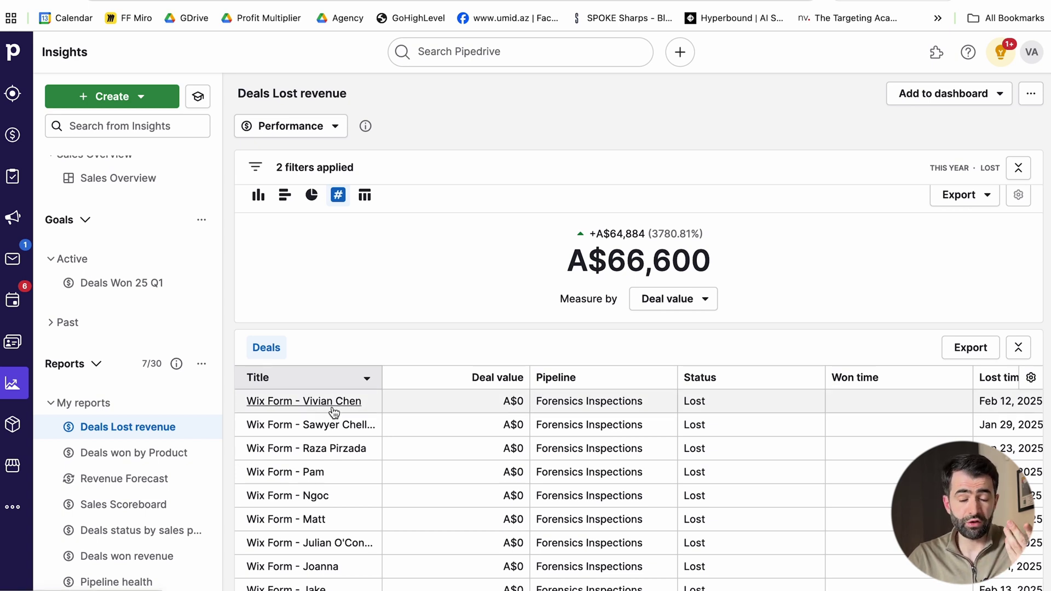
pyautogui.scroll(1, 334, 412)
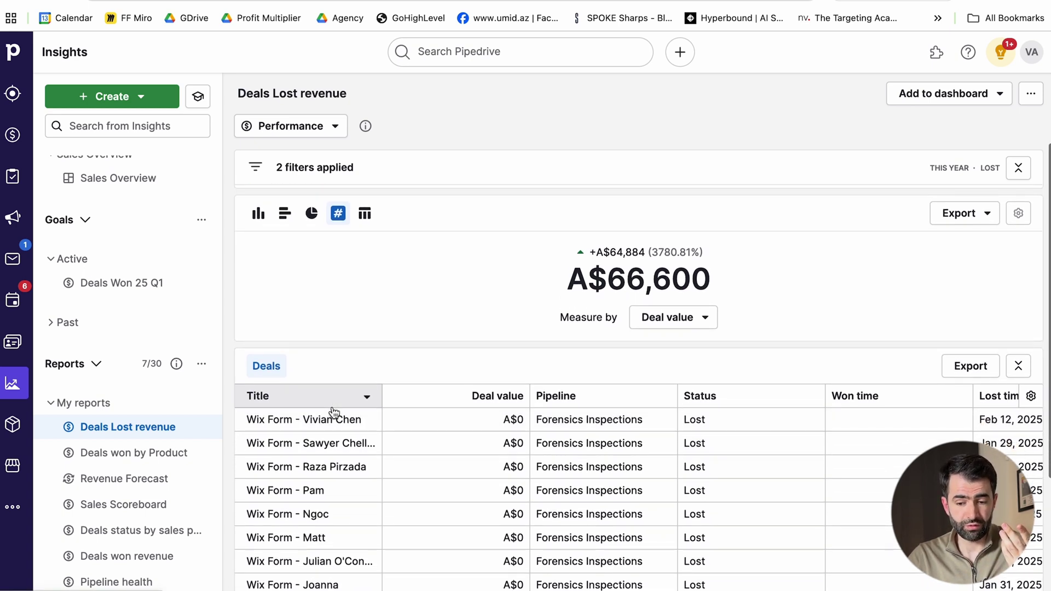
pyautogui.scroll(3, 657, 419)
pyautogui.scroll(3, 657, 353)
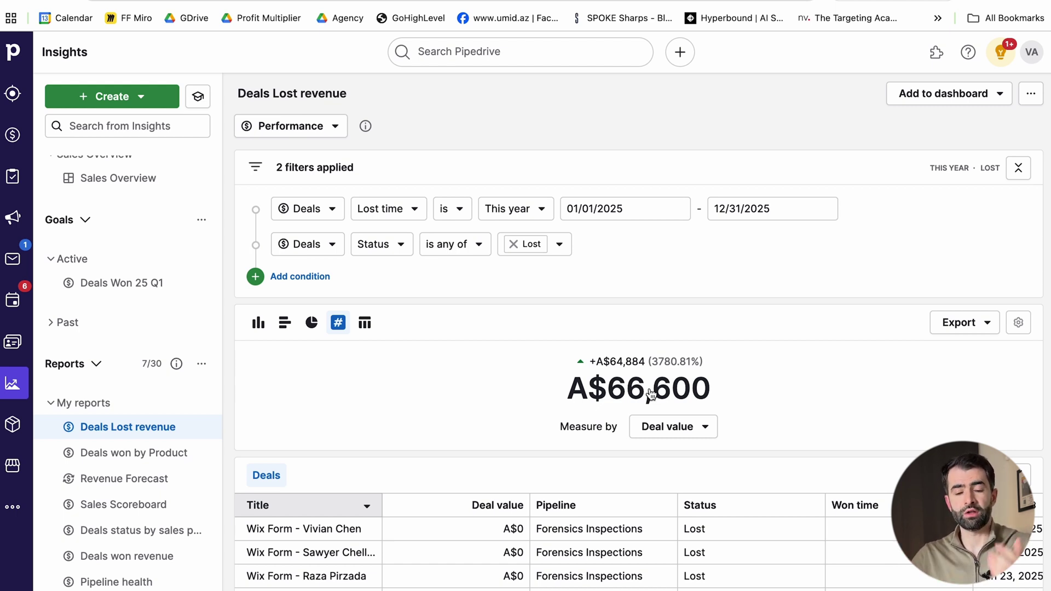
# Step: Try the lost reasons Cannot Deliver and Timing Issues on the first Proposal Sent deal, and discard the lost marking
pyautogui.click(12, 51)
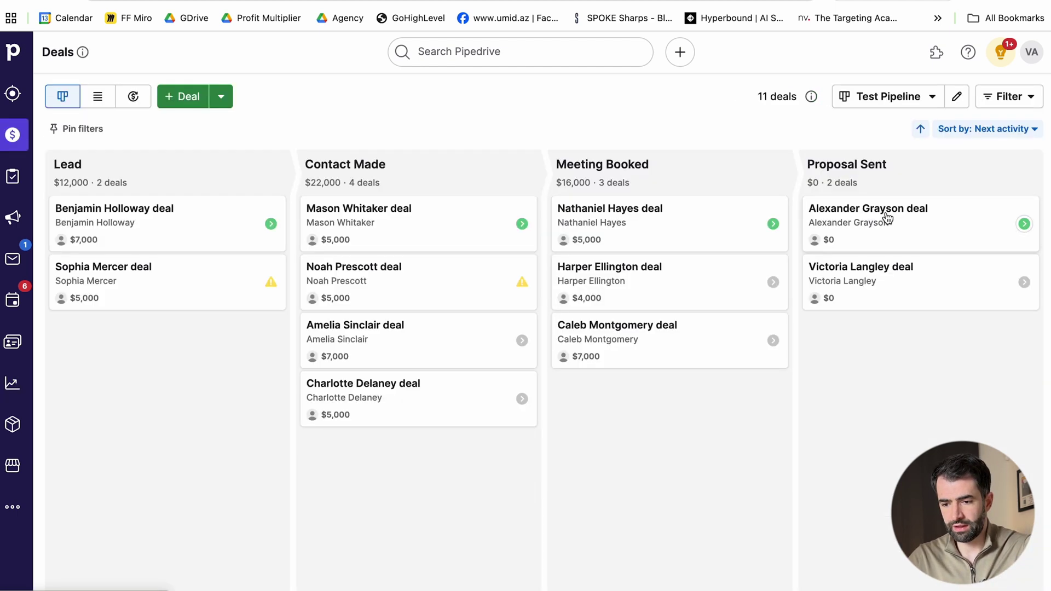
pyautogui.click(887, 219)
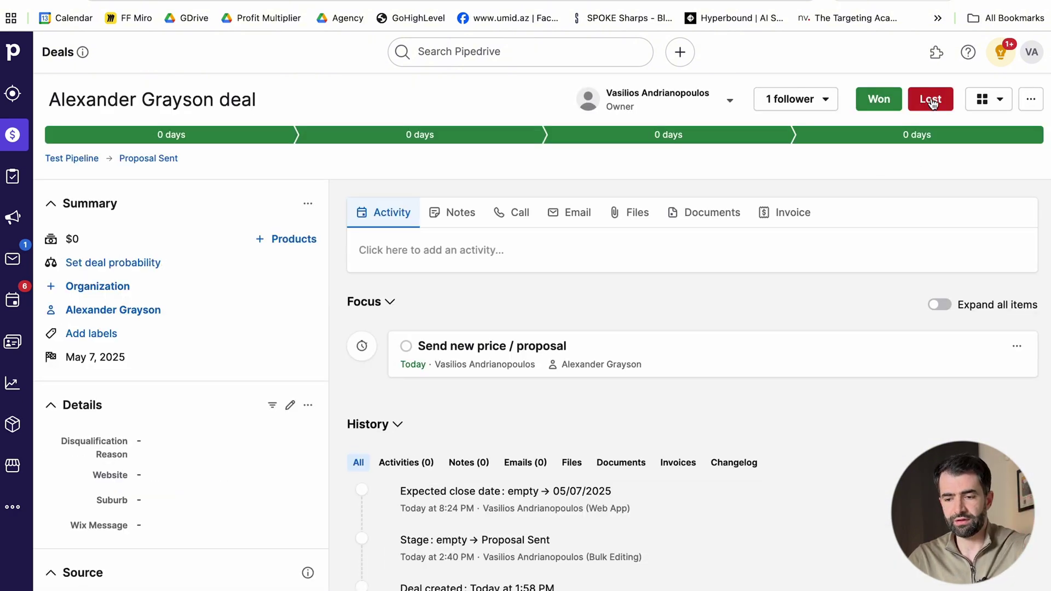
pyautogui.click(932, 101)
pyautogui.click(529, 106)
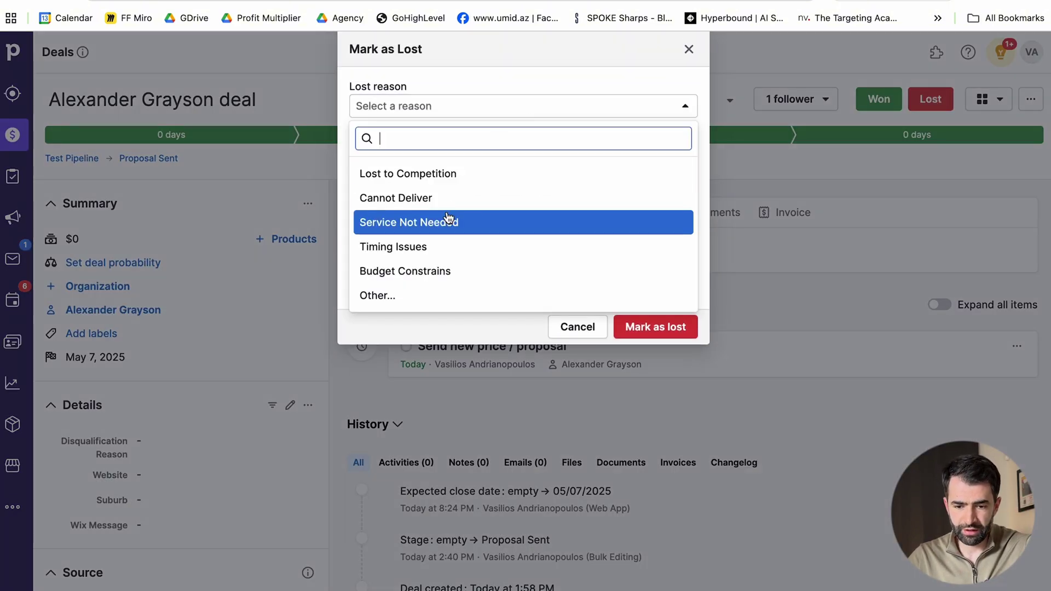
pyautogui.click(446, 203)
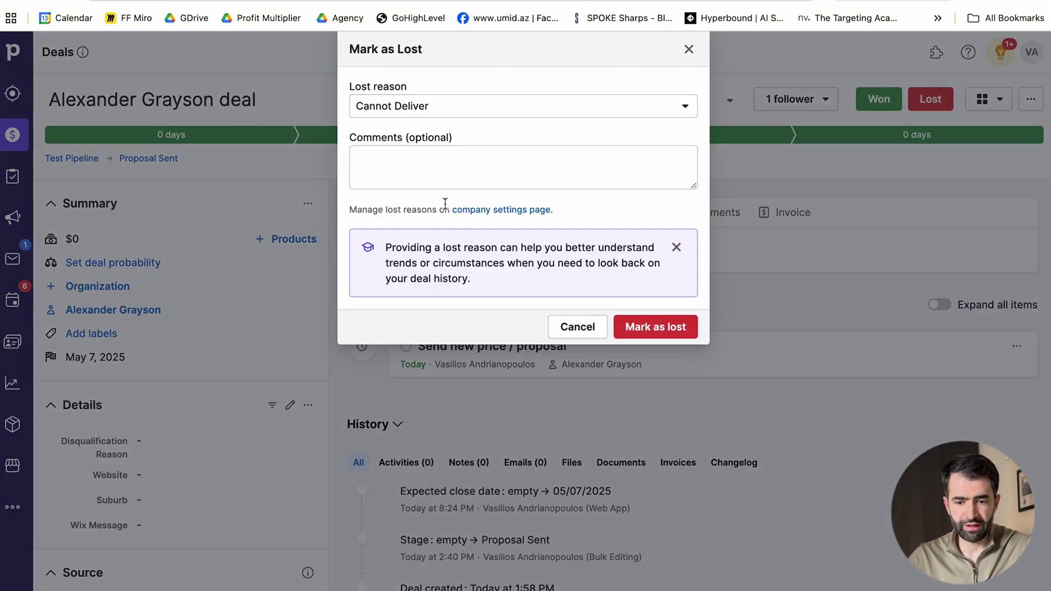
pyautogui.click(468, 107)
pyautogui.click(434, 245)
pyautogui.click(688, 50)
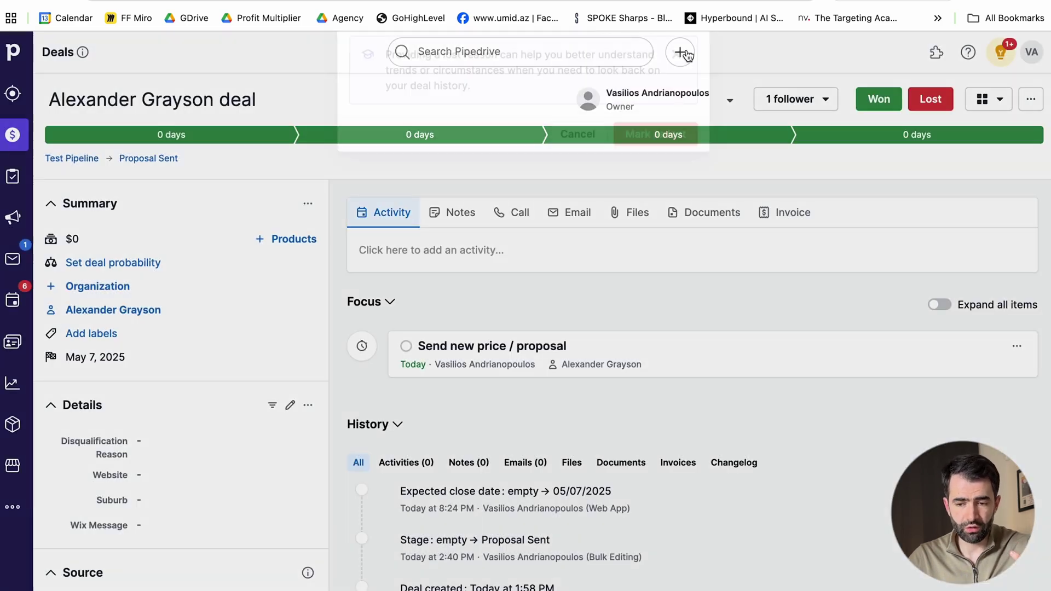
# Step: Return to the Sales Overview dashboard and examine the sales charts and the Won stage in the Pipeline health report
pyautogui.click(15, 355)
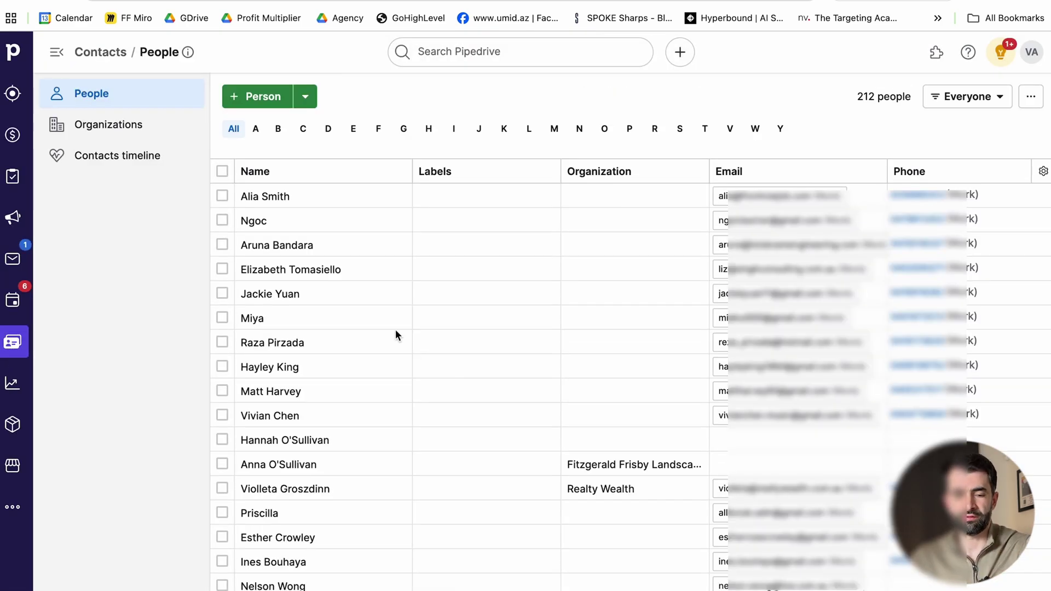
pyautogui.click(13, 383)
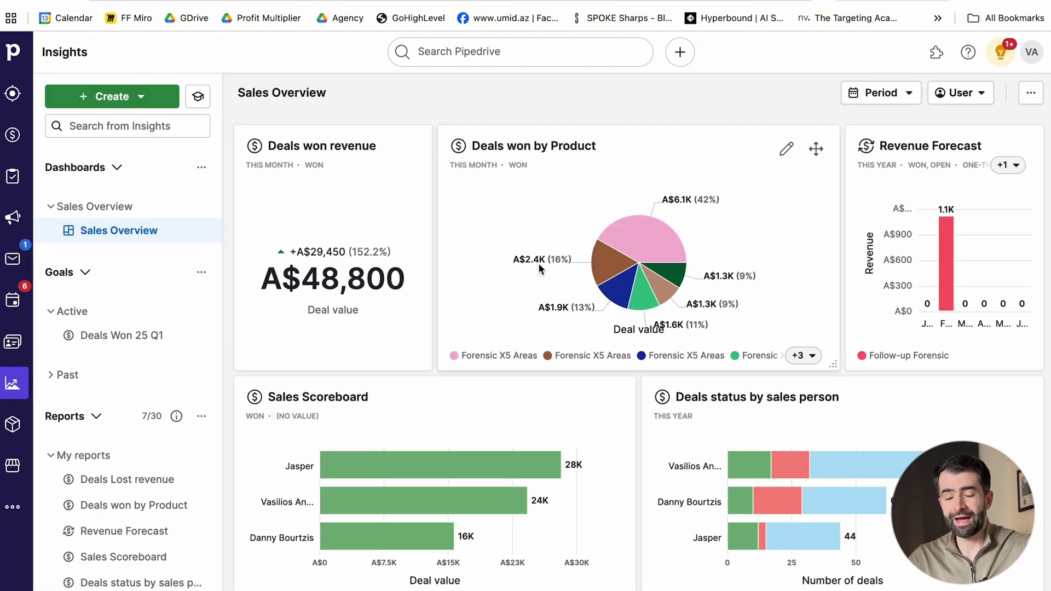
pyautogui.scroll(-4, 638, 382)
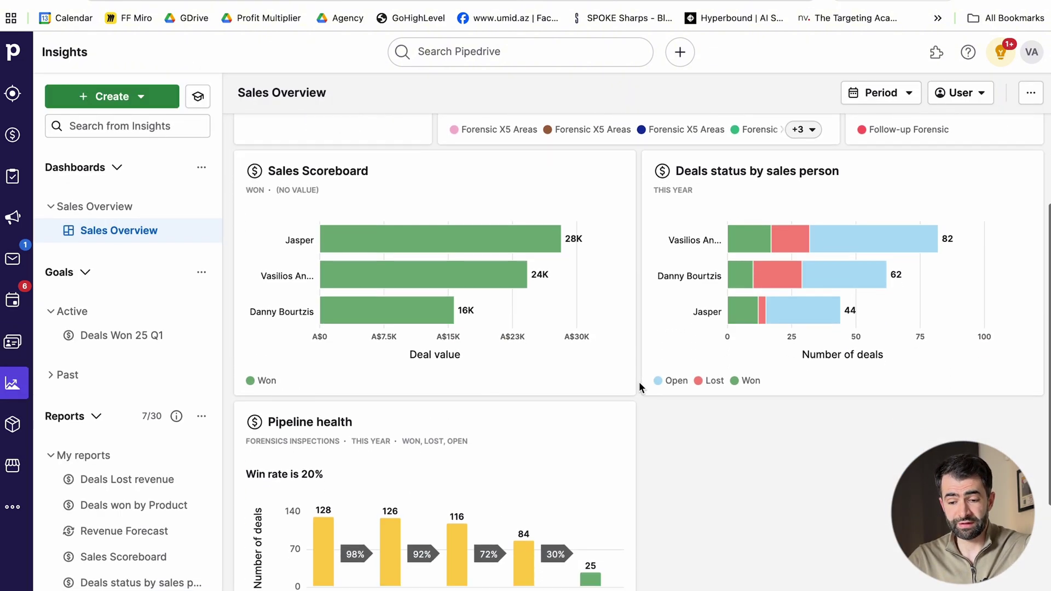
pyautogui.scroll(1, 638, 382)
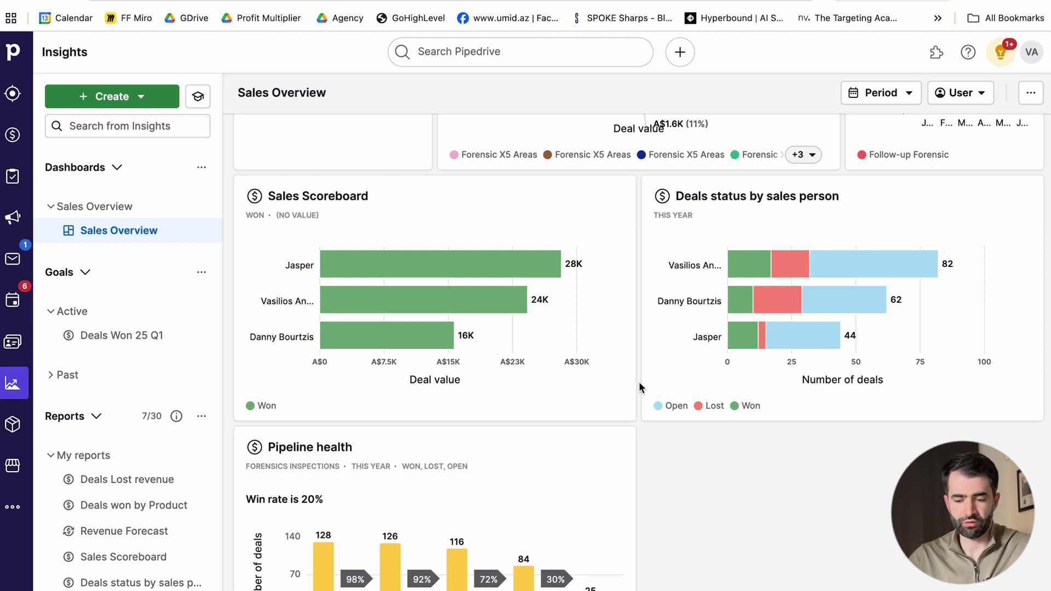
pyautogui.scroll(3, 639, 383)
pyautogui.scroll(-6, 639, 382)
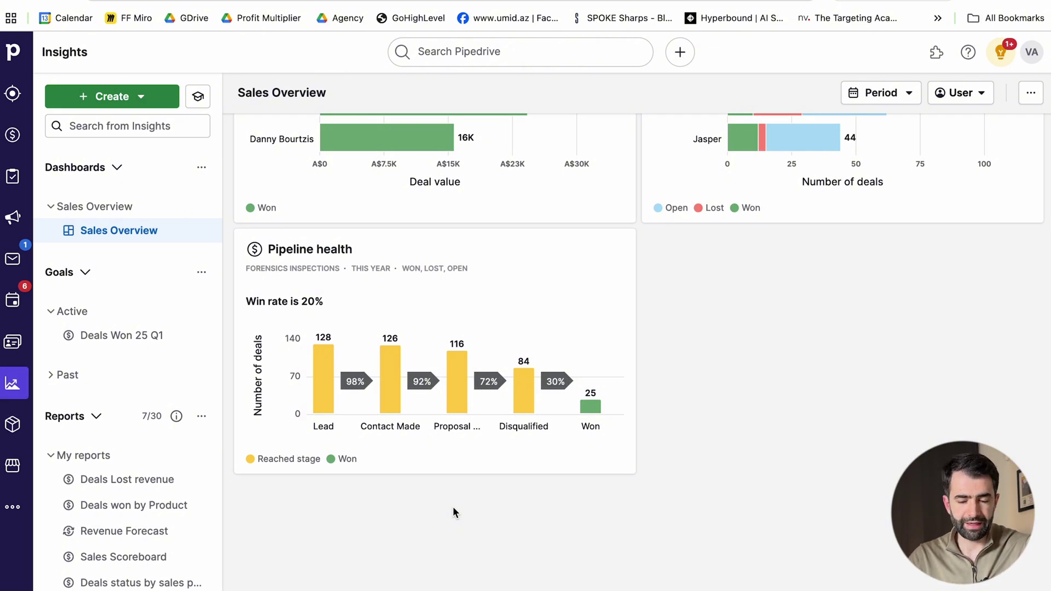
pyautogui.scroll(1, 454, 512)
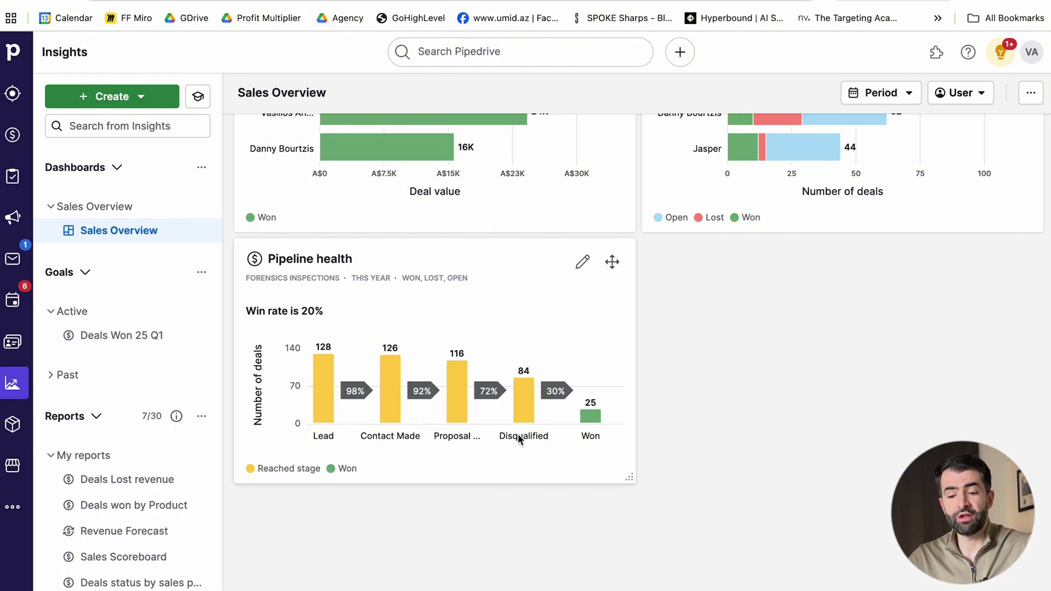
pyautogui.moveTo(595, 415)
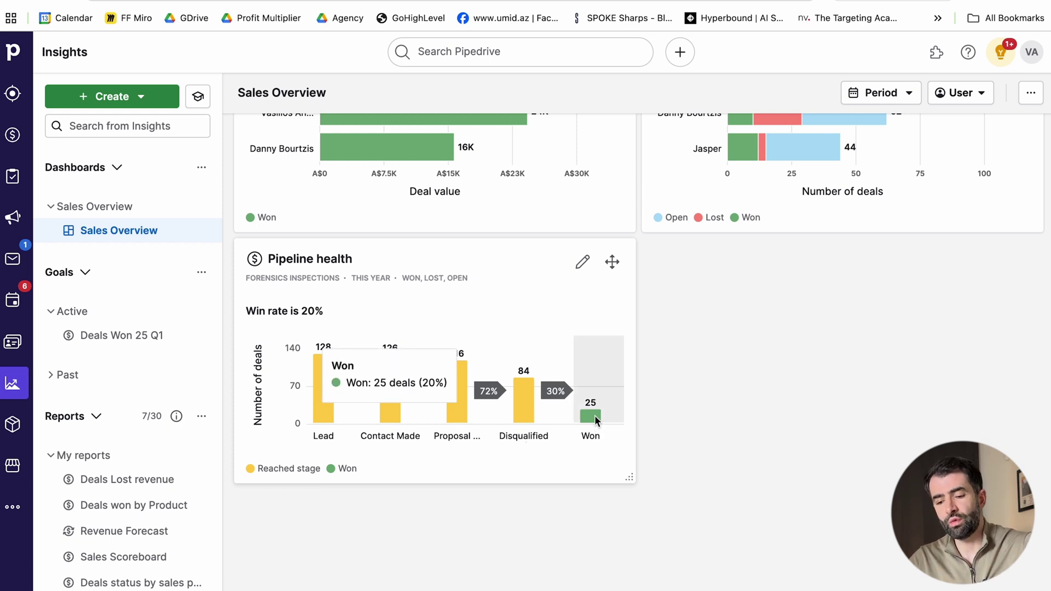